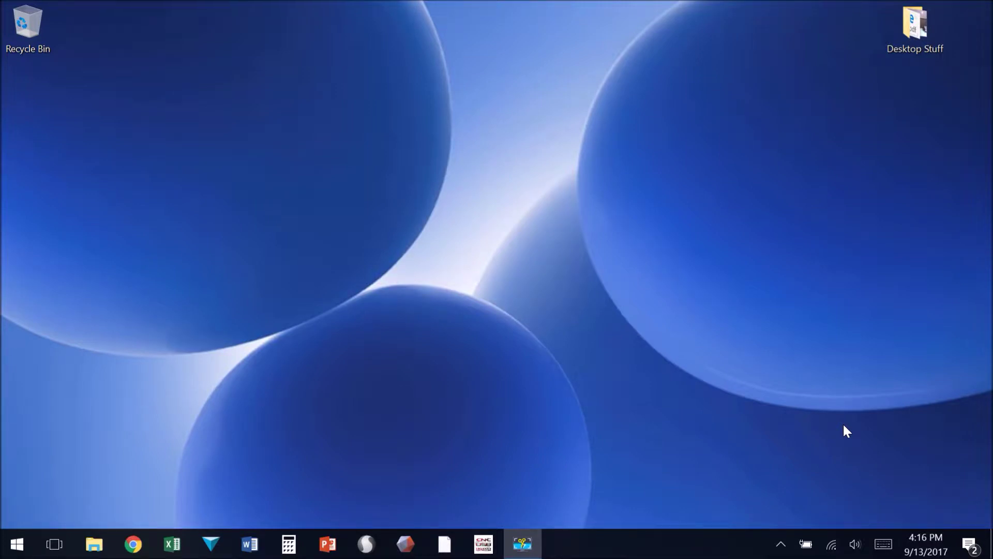
Launch Chrome and open the official Slic3r site, slic3r.org, from the search results
left_click(133, 543)
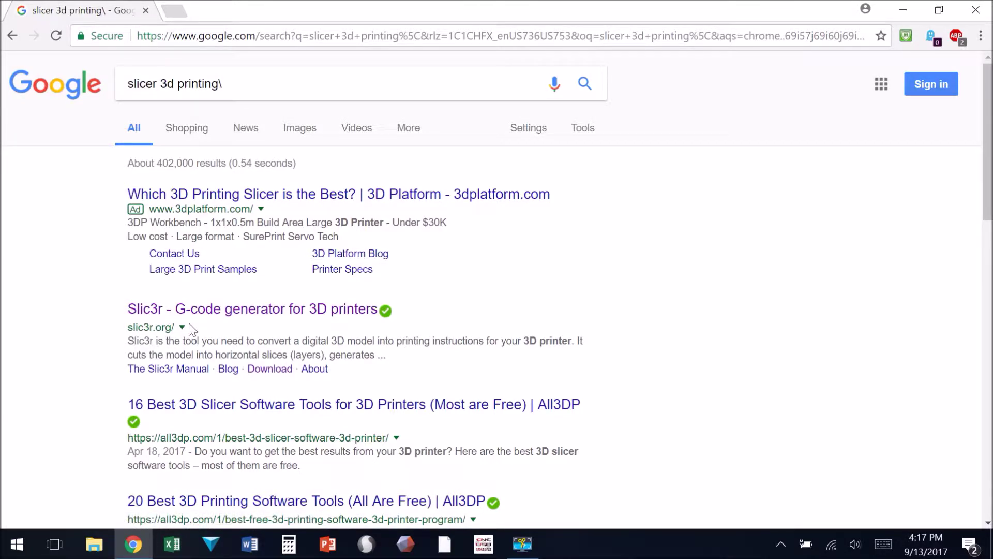
left_click(256, 319)
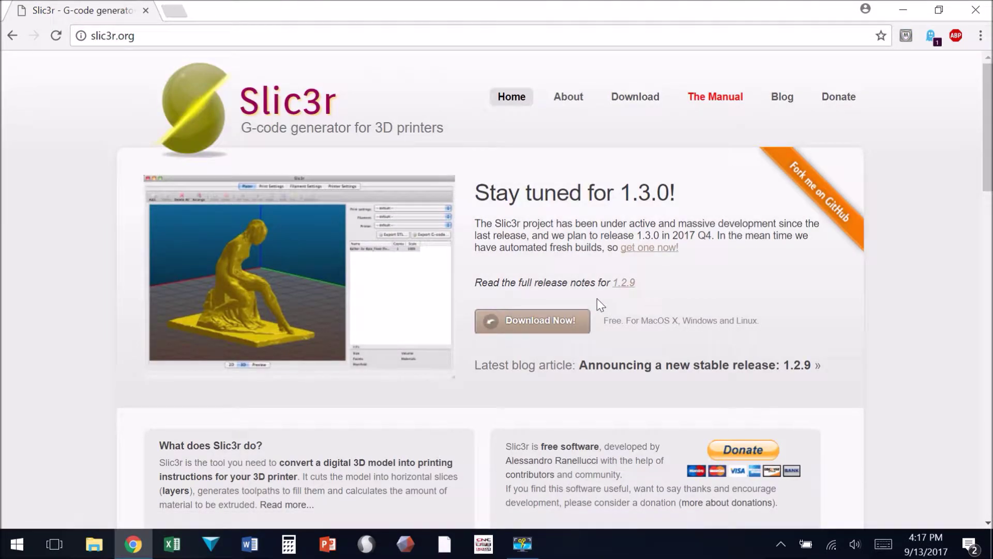
scroll(597, 299, "down", 1)
From the Download page, open the Windows builds listing for version 1.3.0-dev
left_click(539, 311)
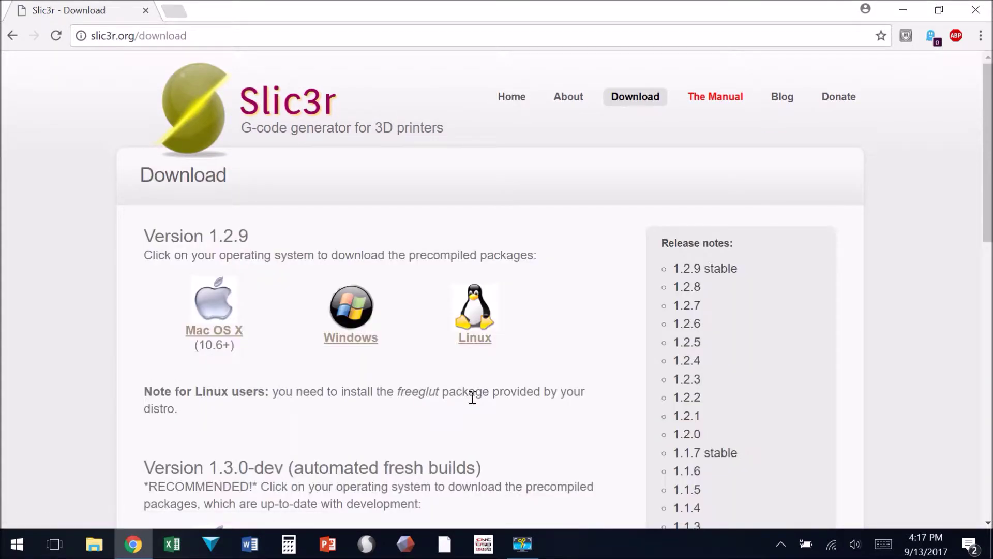
scroll(472, 397, "down", 1)
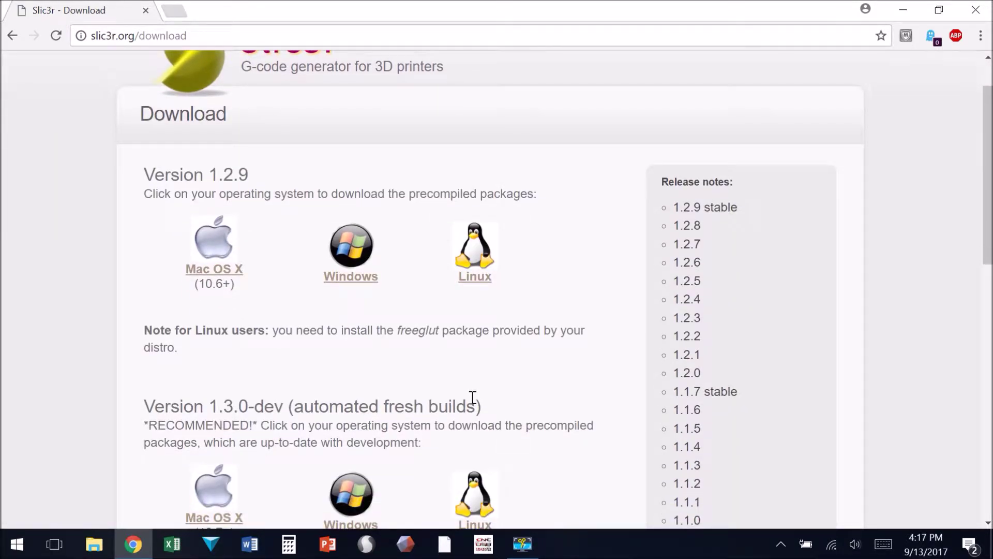
scroll(361, 388, "down", 3)
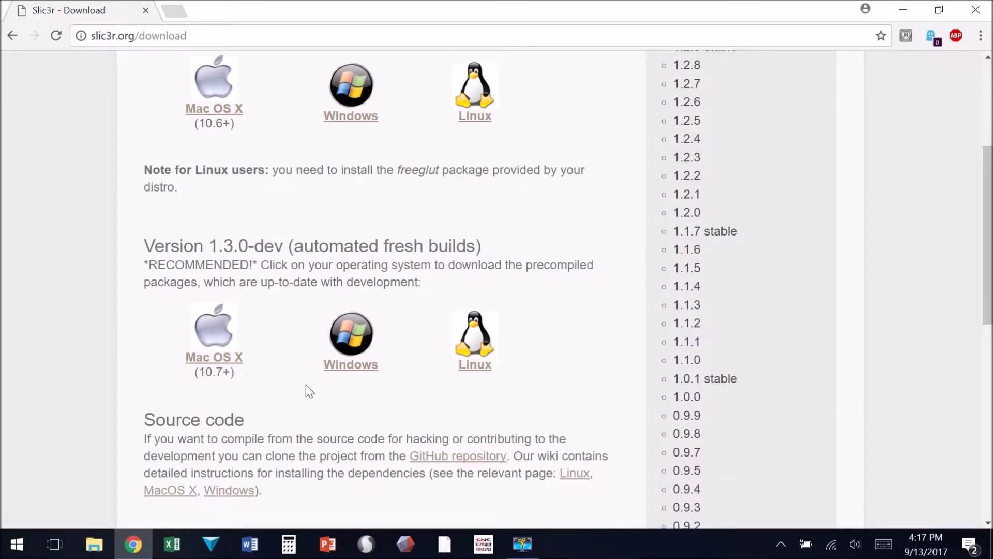
scroll(308, 387, "down", 1)
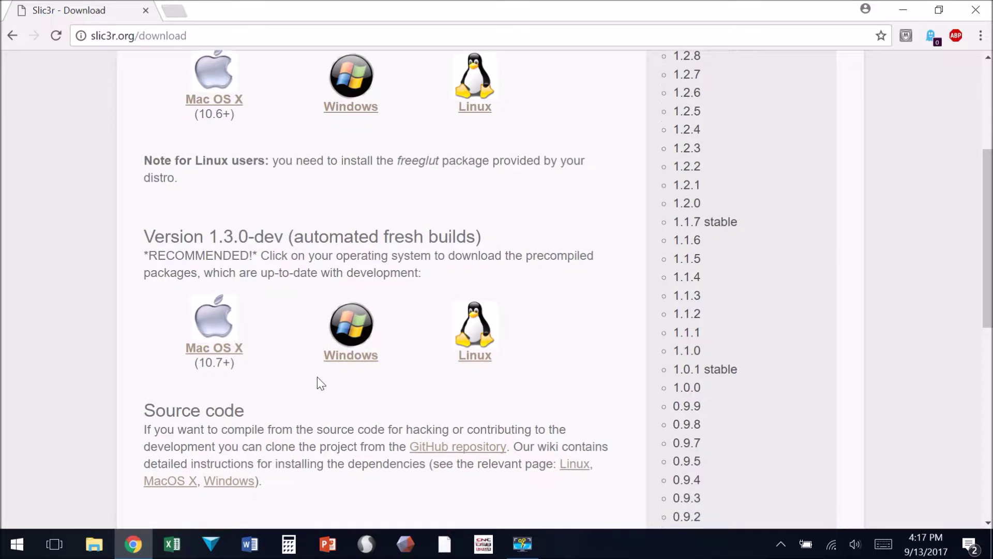
left_click(353, 357)
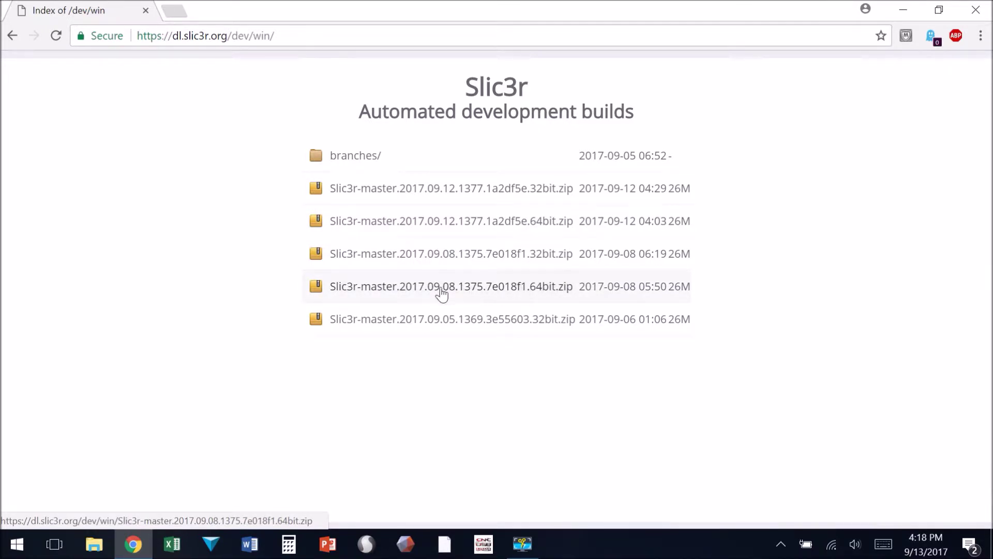
Download the Slic3r-master.2017.09.08.1375.7e018f1.64bit.zip build (about 26.2 MB)
left_click(501, 292)
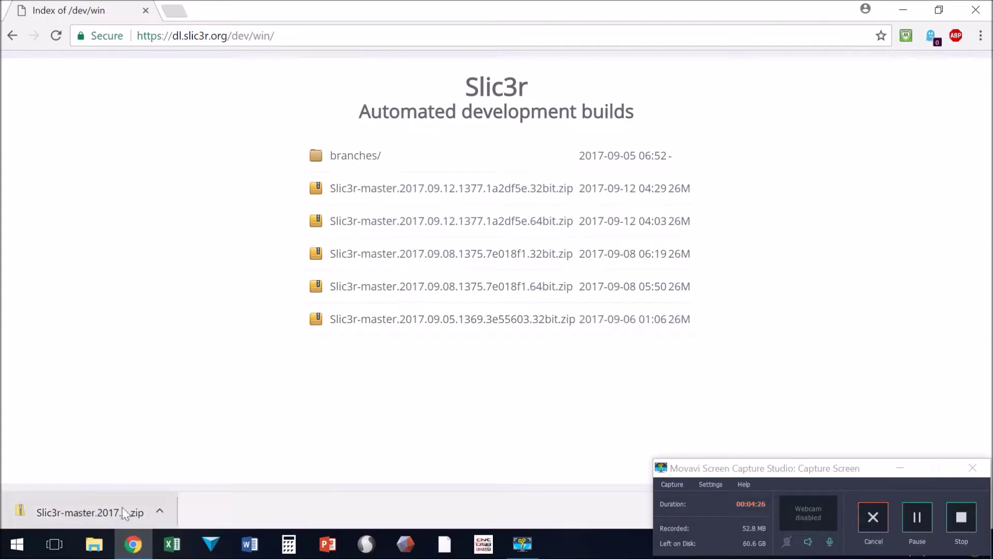
left_click(161, 512)
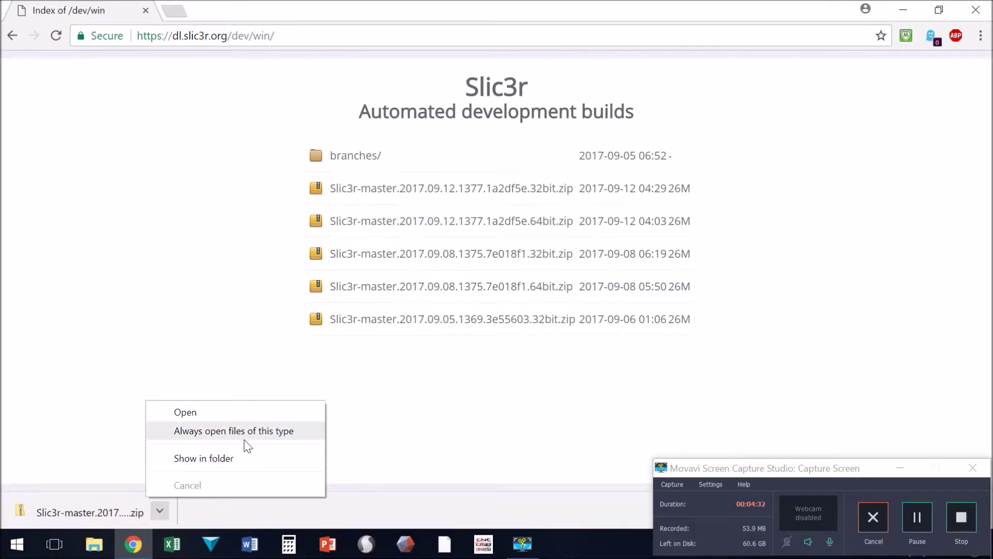
Show the downloaded Slic3r zip in Downloads and start Extract All, browsing for a destination
left_click(217, 458)
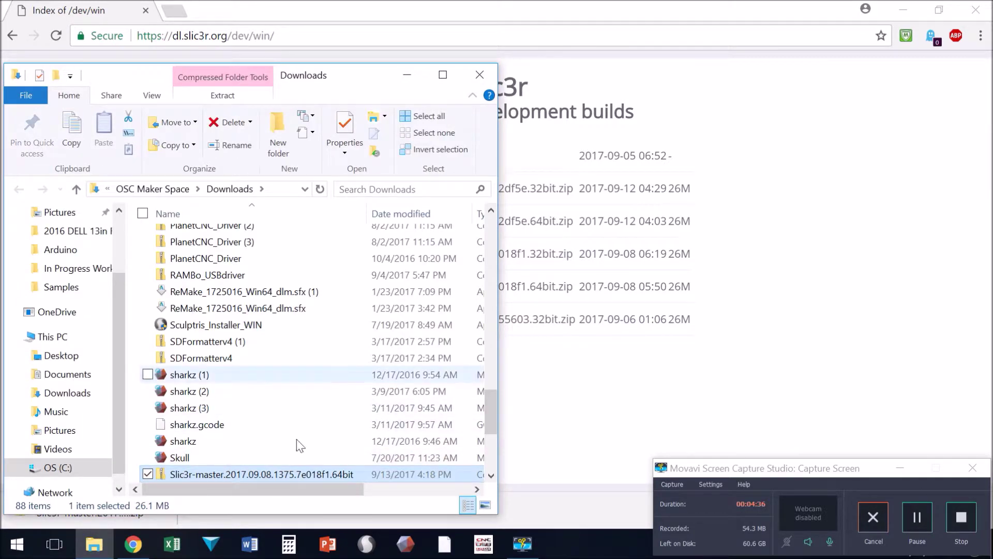
right_click(225, 469)
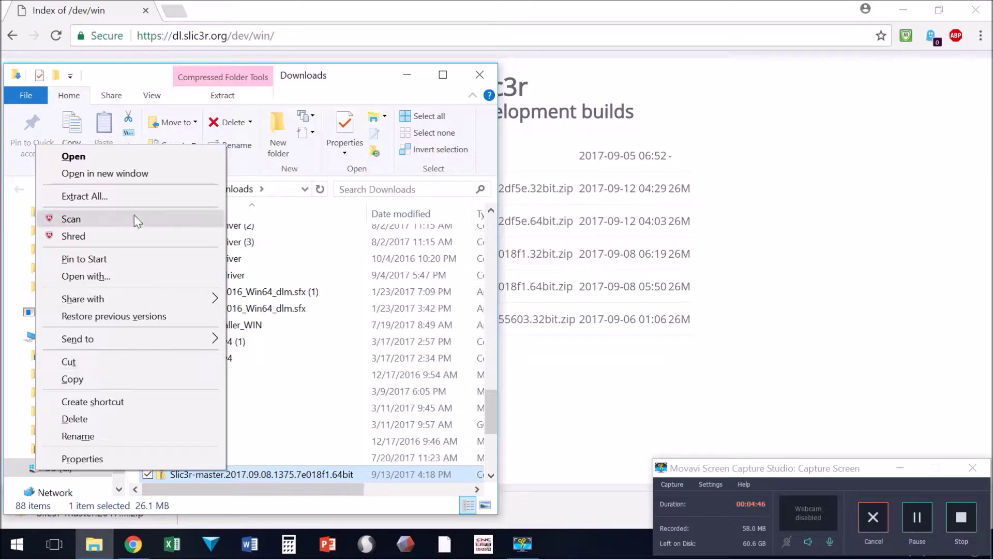
left_click(126, 197)
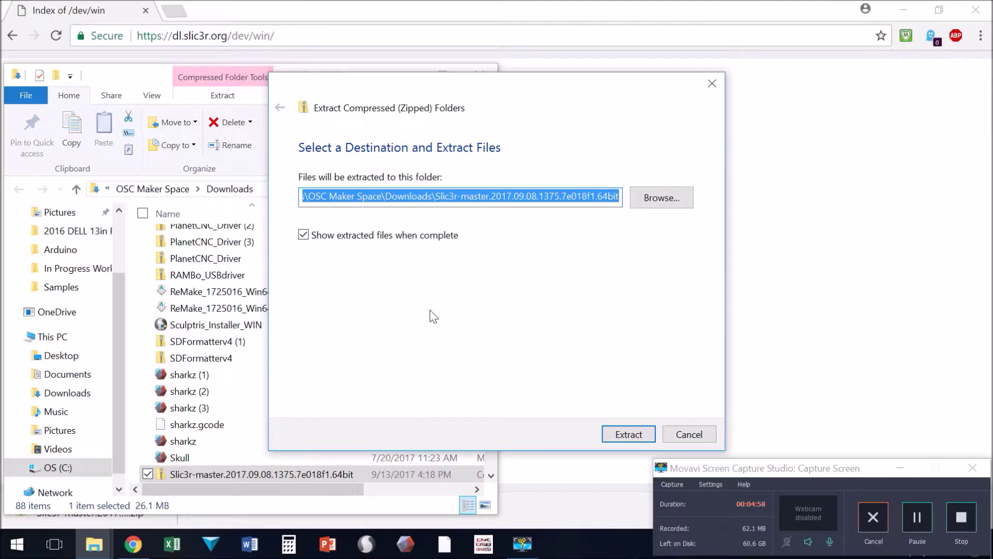
left_click(657, 201)
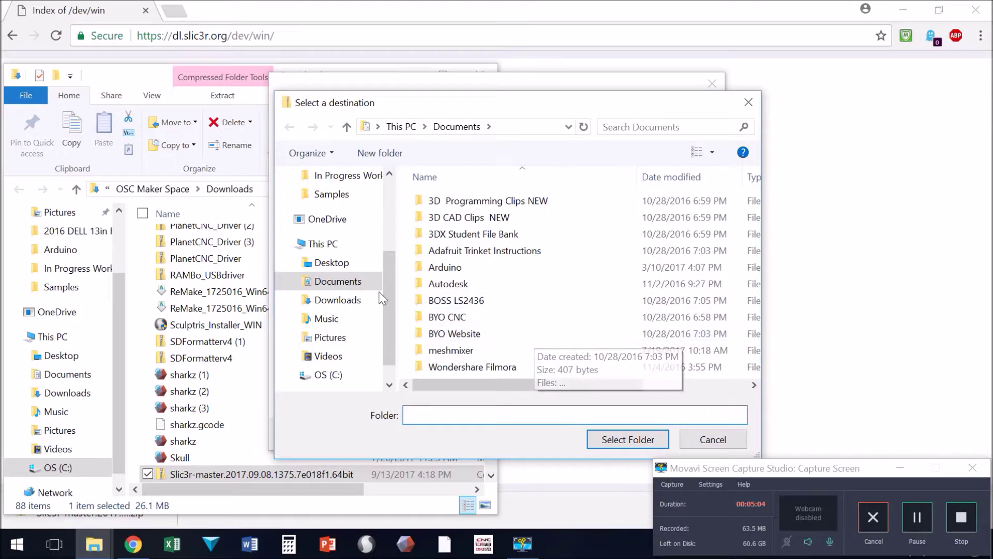
Extract the zip into a new 'Slic3r 1.3.0 MAIN FOLDER' created inside Documents
left_click(337, 287)
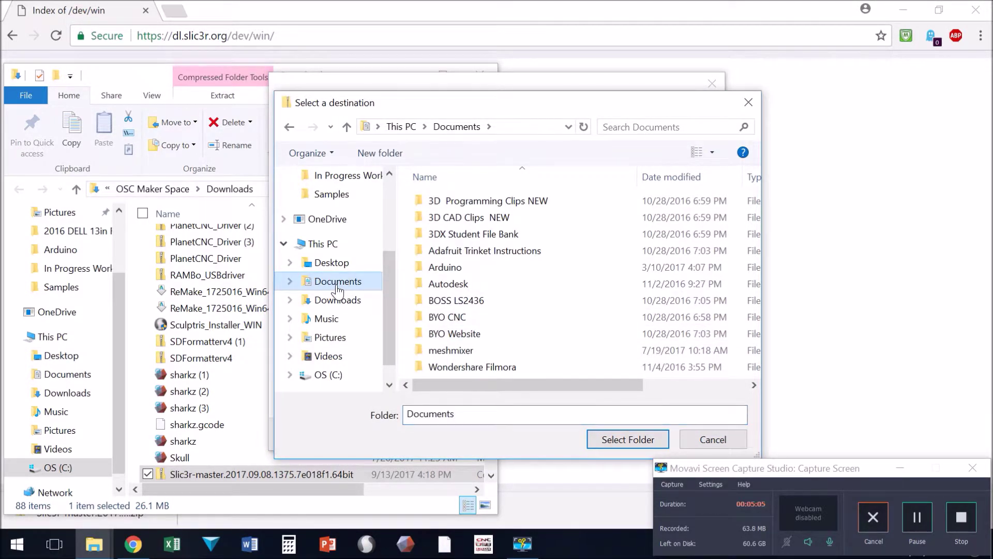
left_click(380, 153)
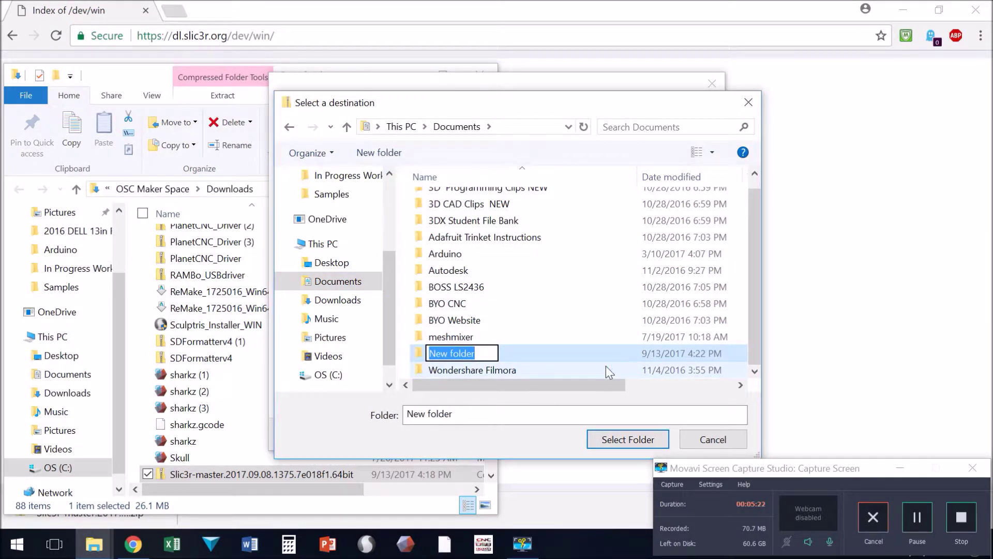
type("Slic3r ")
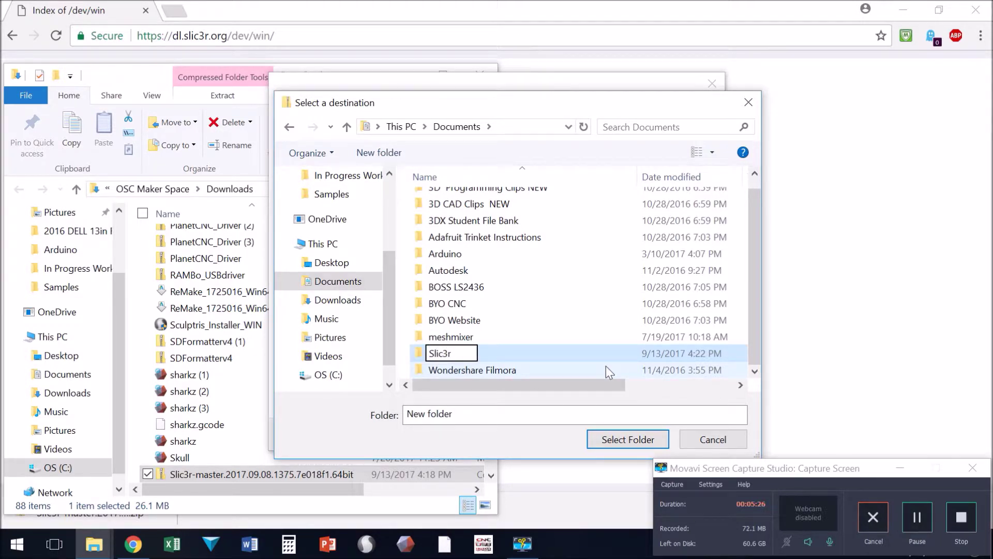
type("1.3.0 M")
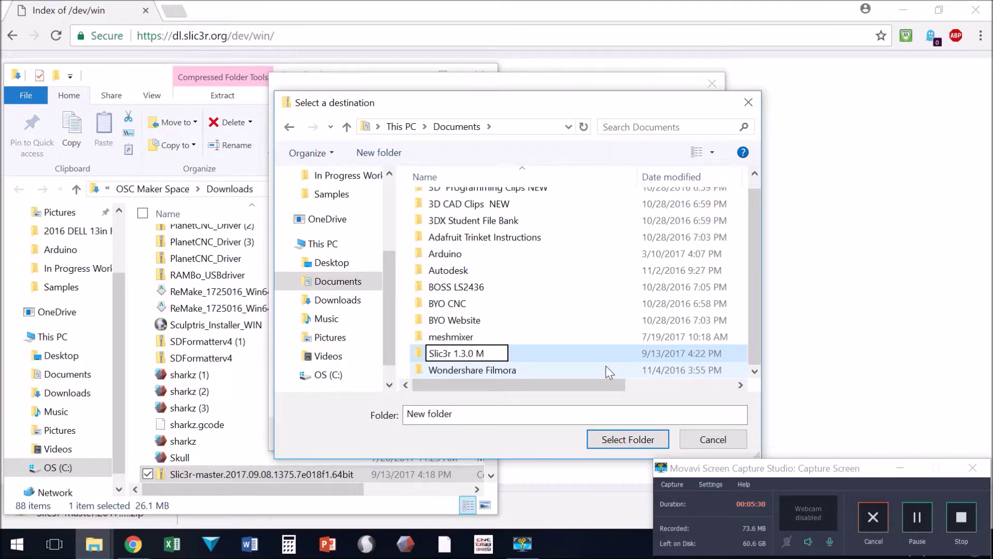
type("AIN FOLDER")
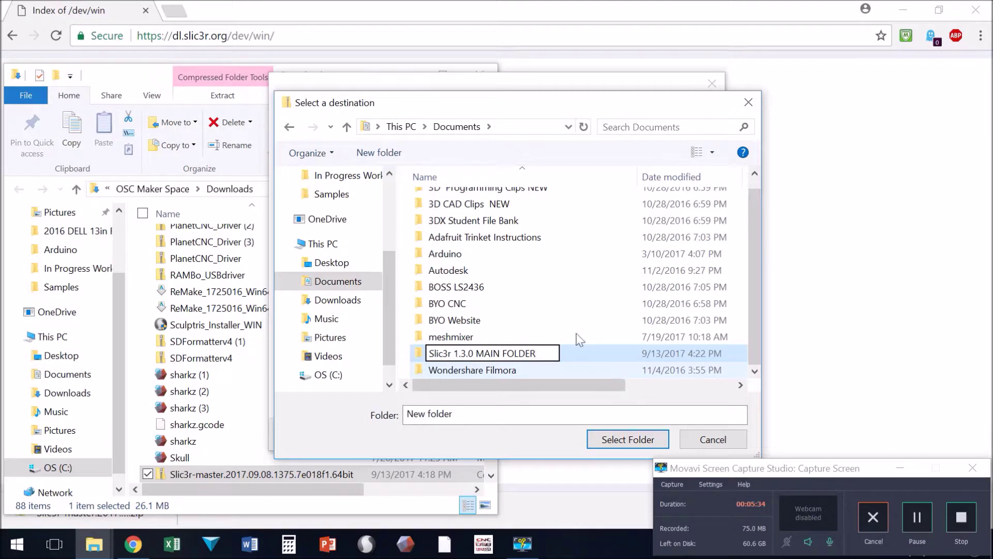
left_click(526, 331)
left_click(509, 355)
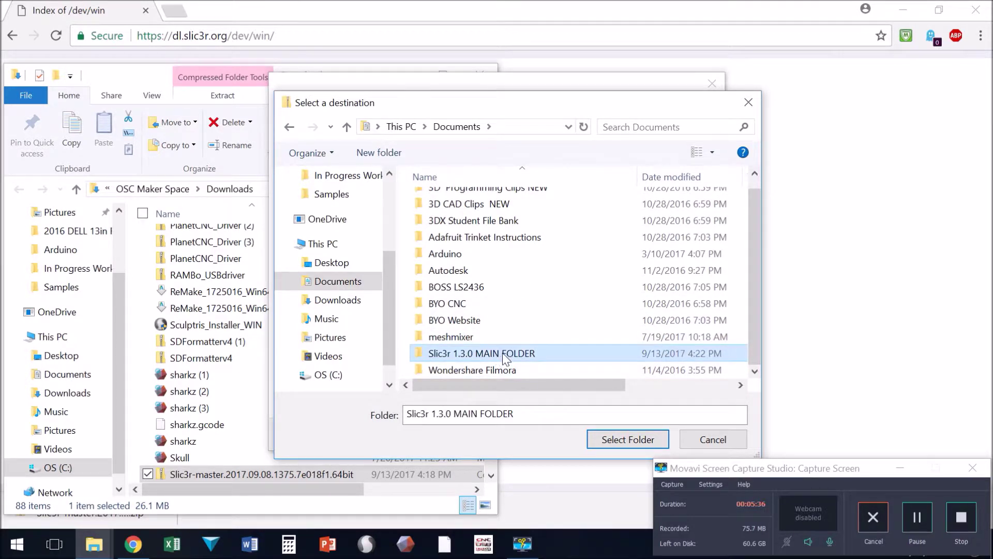
double_click(511, 355)
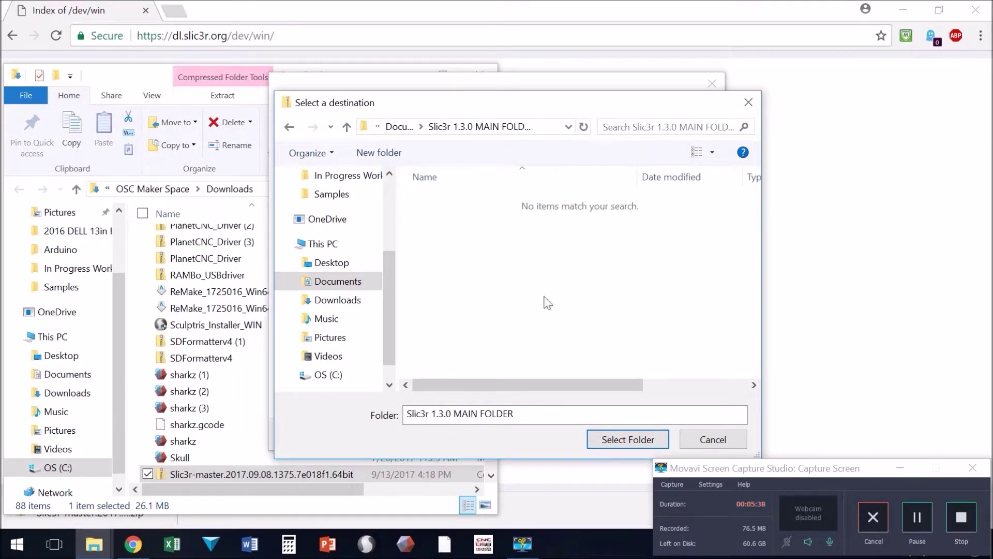
left_click(638, 439)
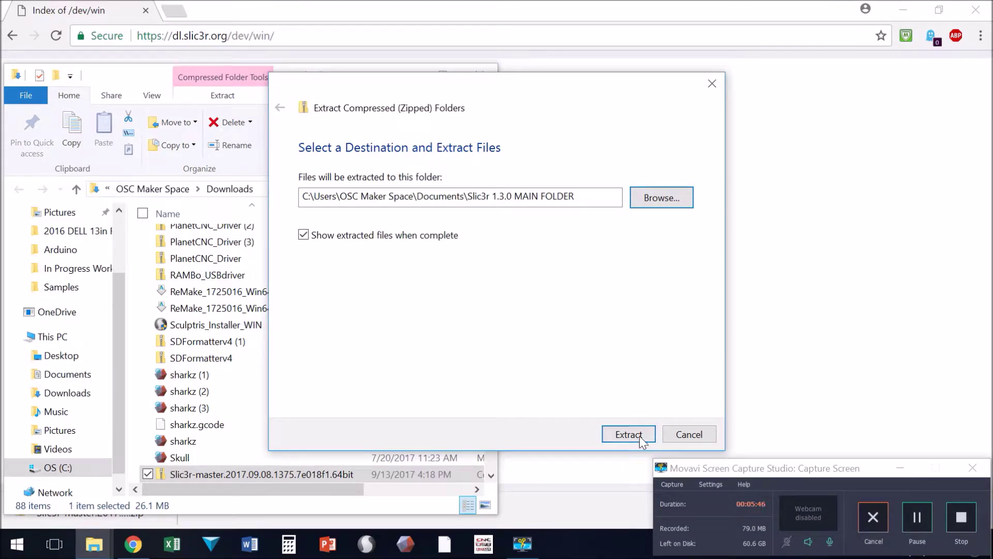
left_click(628, 434)
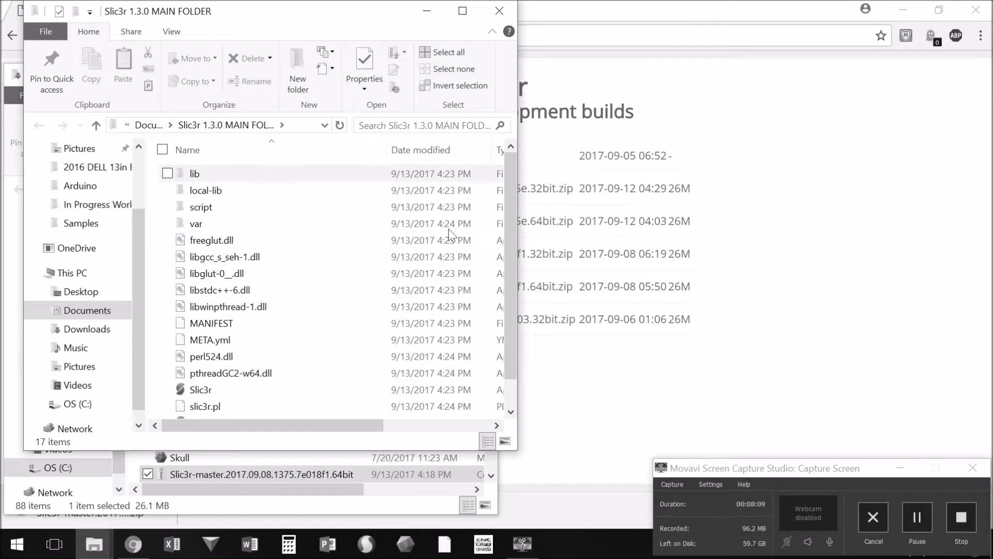
Pin the Slic3r application in Documents > Slic3r 1.3.0 MAIN FOLDER to the taskbar
scroll(317, 272, "down", 2)
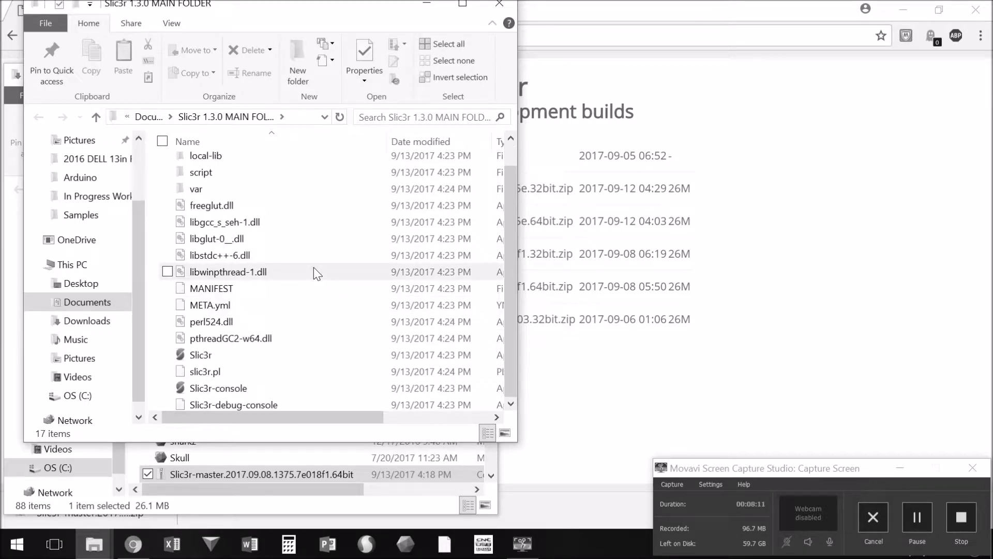
scroll(313, 267, "up", 2)
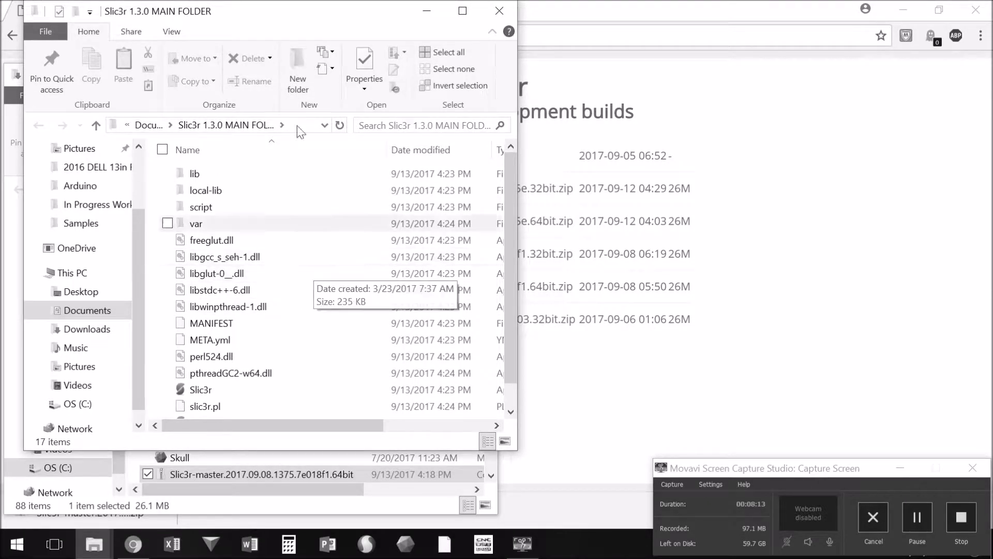
left_click(89, 312)
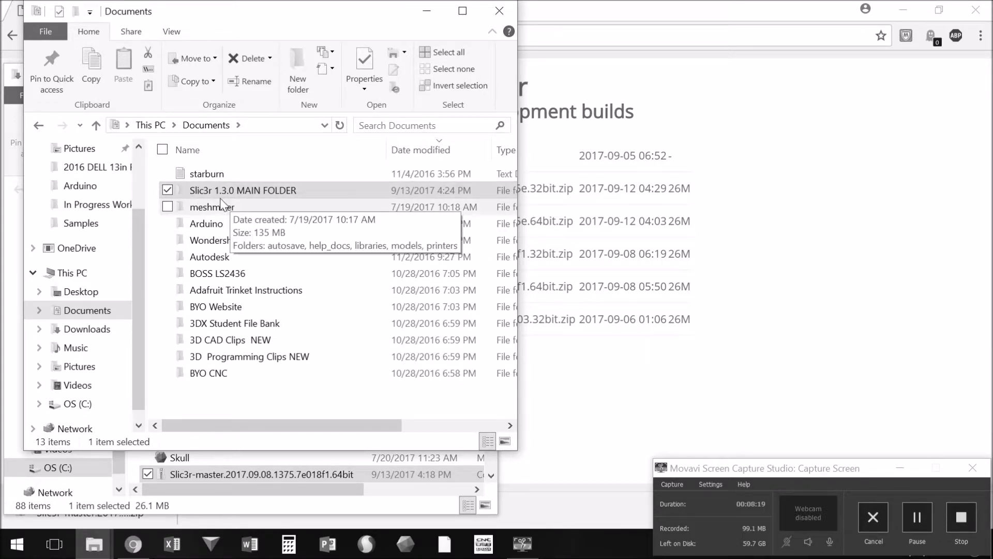
double_click(268, 194)
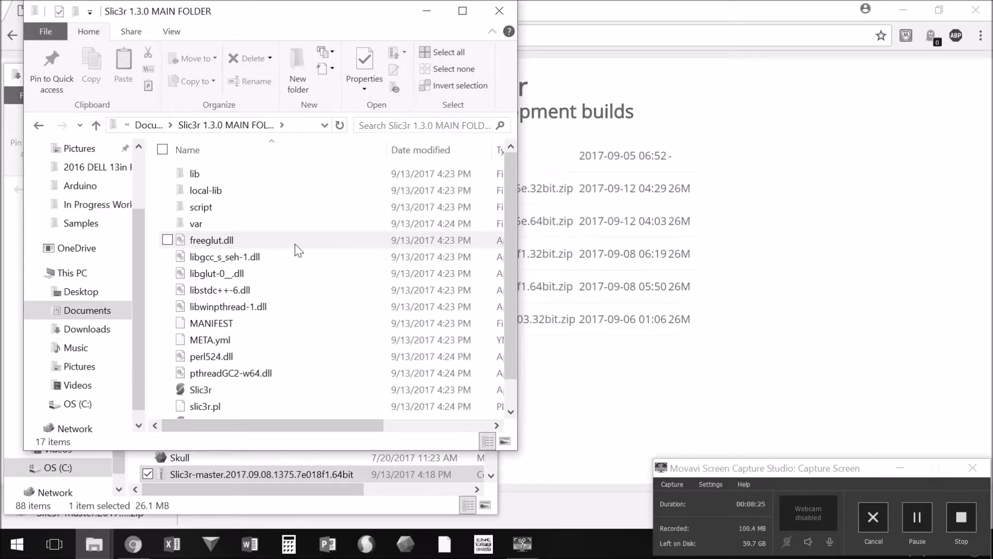
scroll(295, 243, "down", 1)
scroll(295, 243, "up", 1)
scroll(295, 244, "down", 1)
scroll(295, 243, "down", 1)
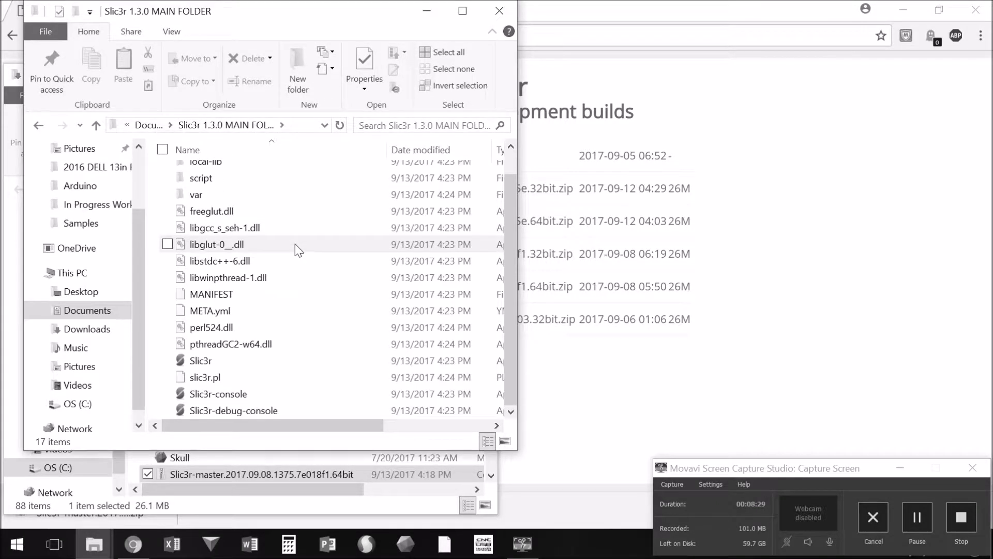
right_click(196, 360)
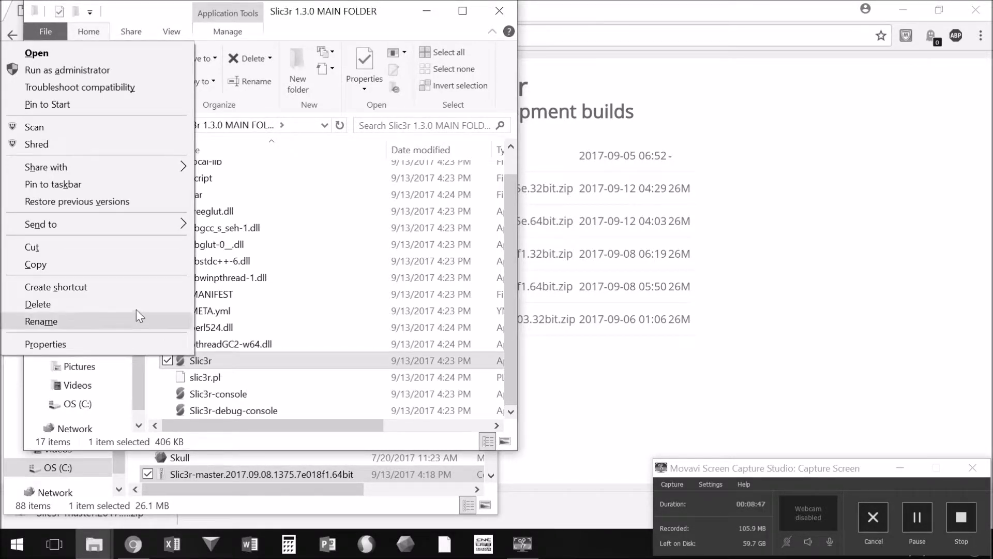
left_click(98, 189)
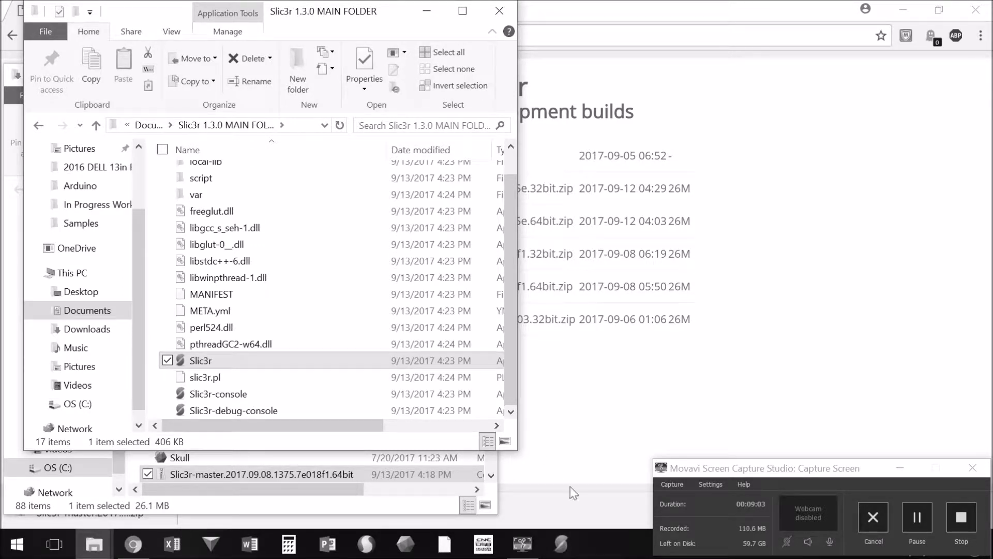
Go to osc3d.com and open the 3DX > 3DX Arduino Level 1 page
left_click(574, 425)
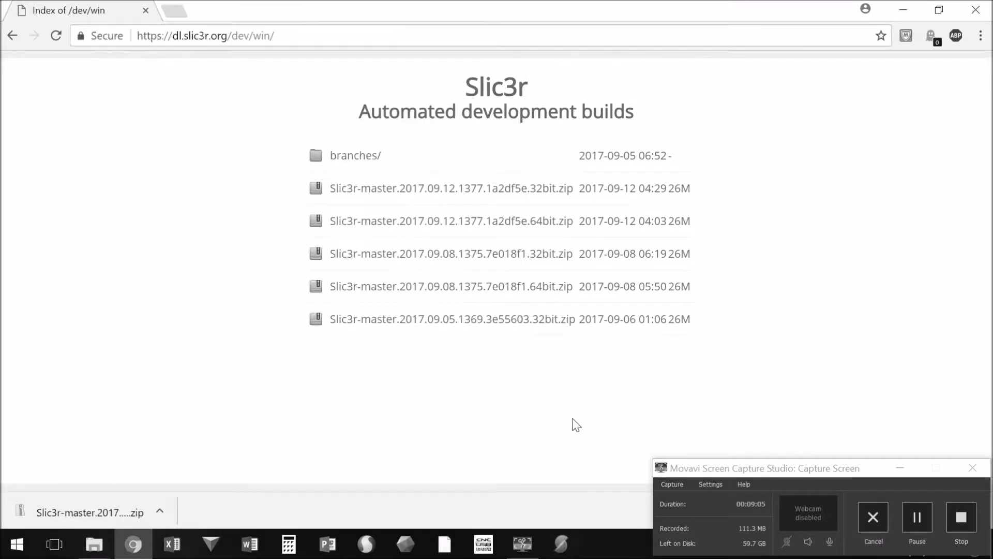
left_click(341, 42)
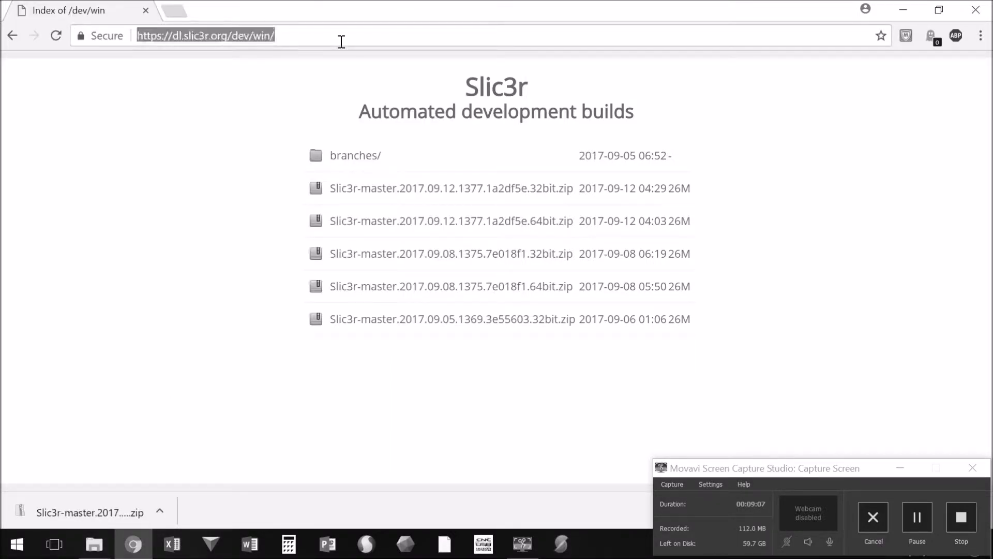
type("osc3d.com")
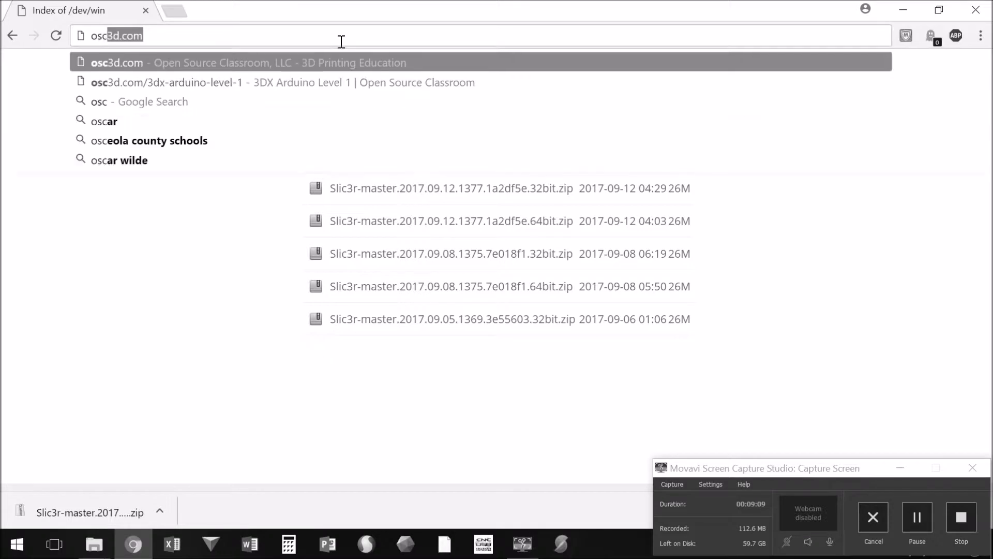
key("Return")
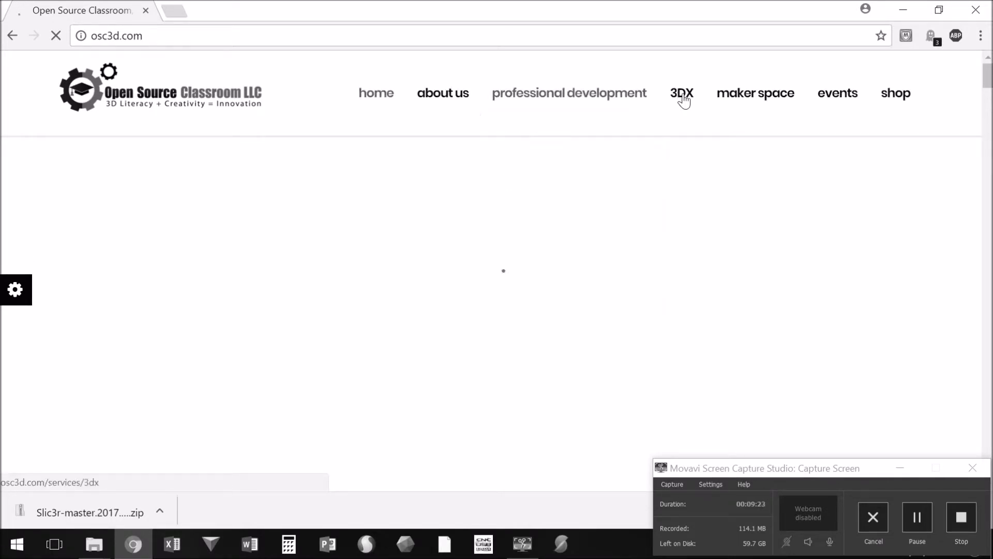
mouse_move(681, 97)
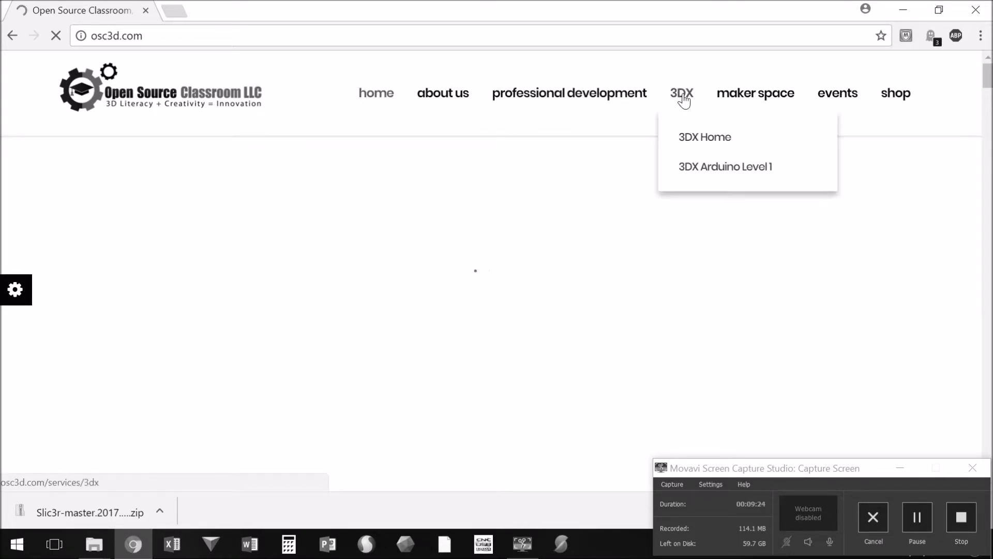
left_click(750, 170)
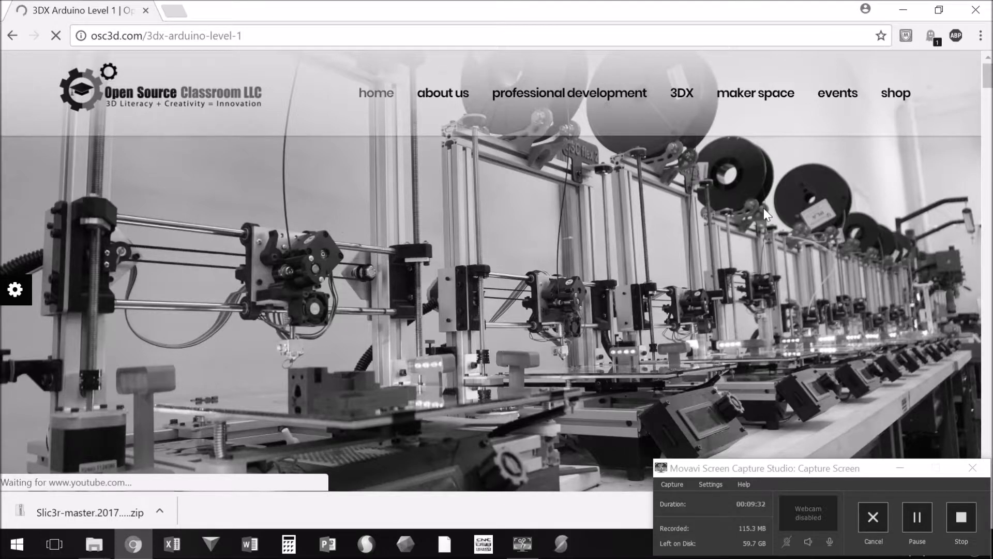
Download flexMendel Config Files for Slic3r from the page's Useful Links section
scroll(764, 209, "down", 5)
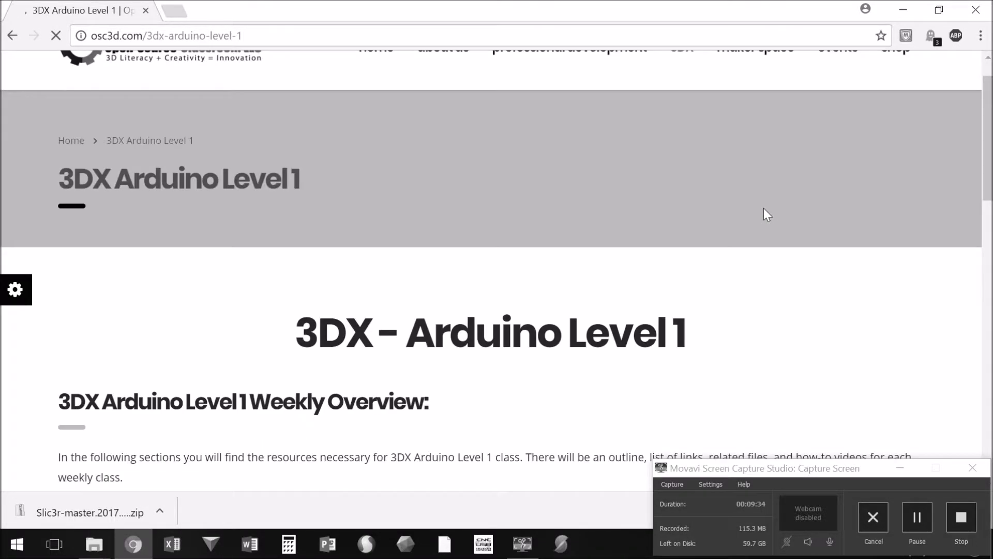
scroll(763, 208, "down", 2)
right_click(764, 208)
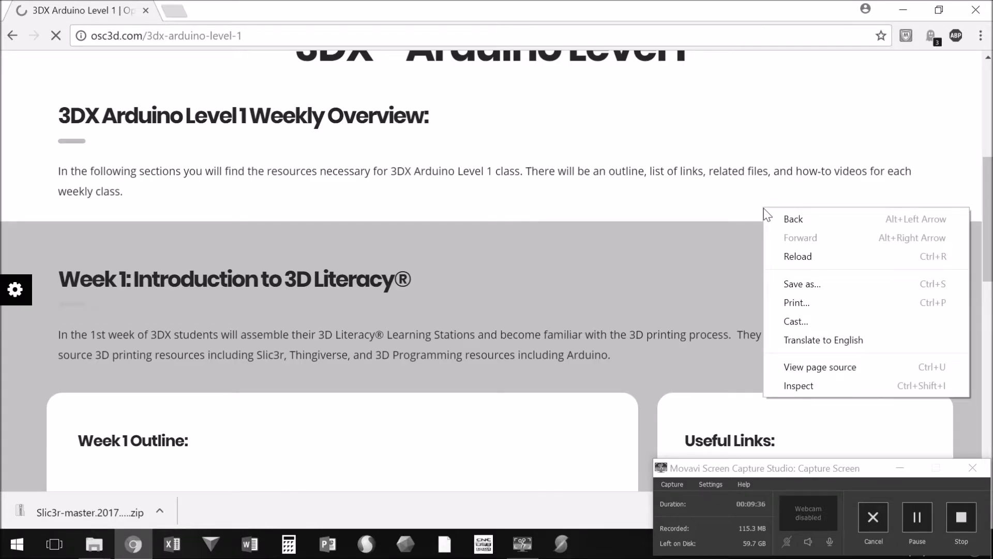
left_click(716, 255)
scroll(715, 255, "down", 2)
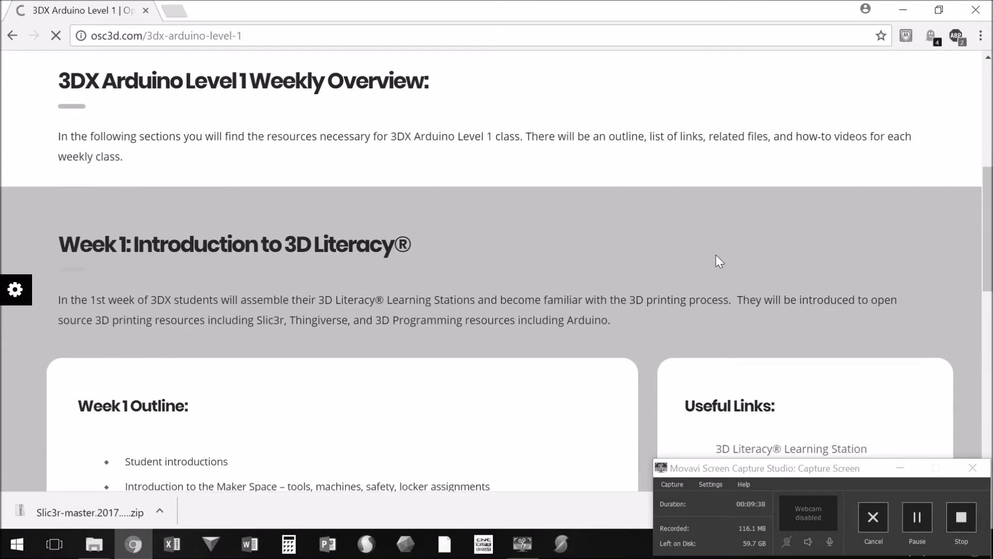
scroll(716, 256, "down", 3)
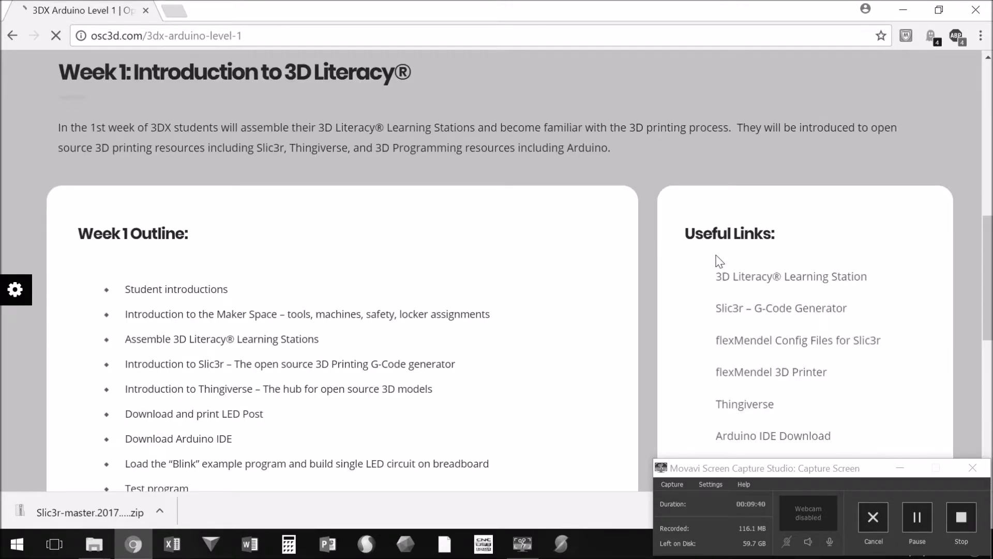
scroll(719, 260, "down", 2)
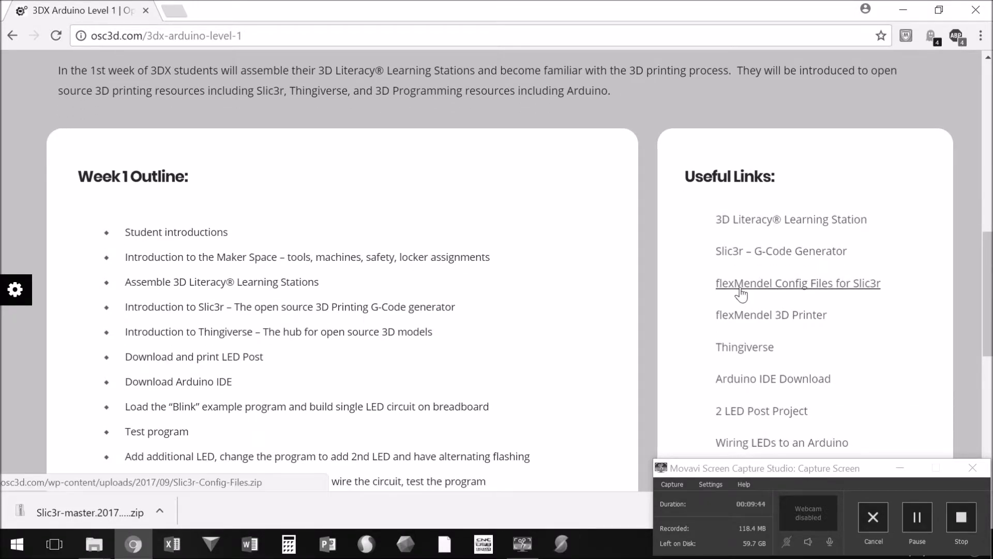
left_click(809, 283)
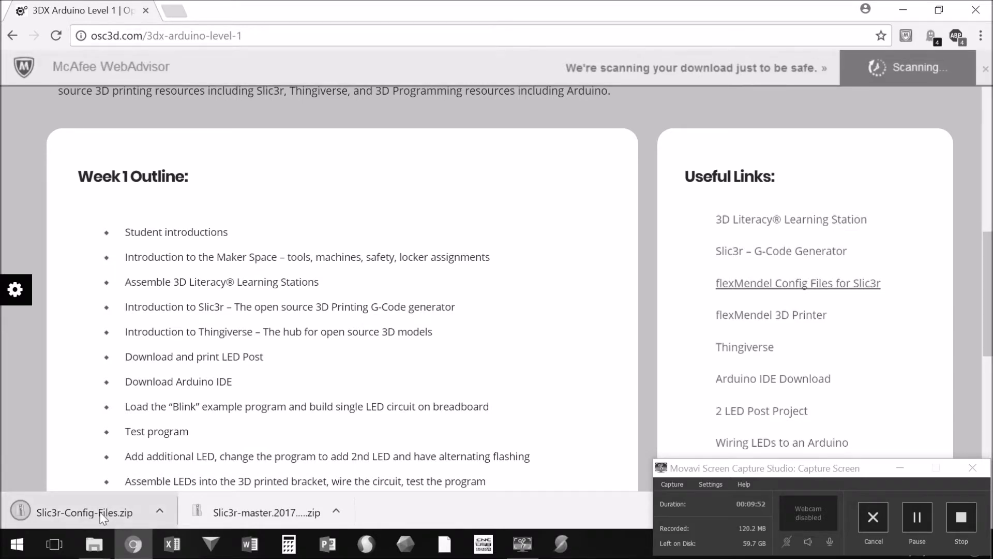
left_click(158, 511)
Show the Slic3r-Config-Files zip in Downloads and start Extract All on it
left_click(223, 464)
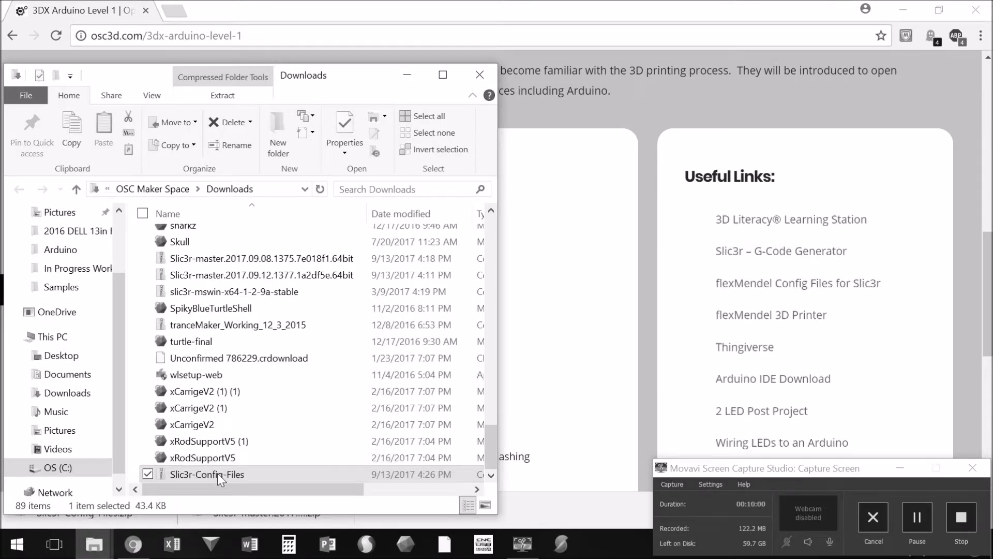
right_click(218, 475)
left_click(217, 473)
key("Escape")
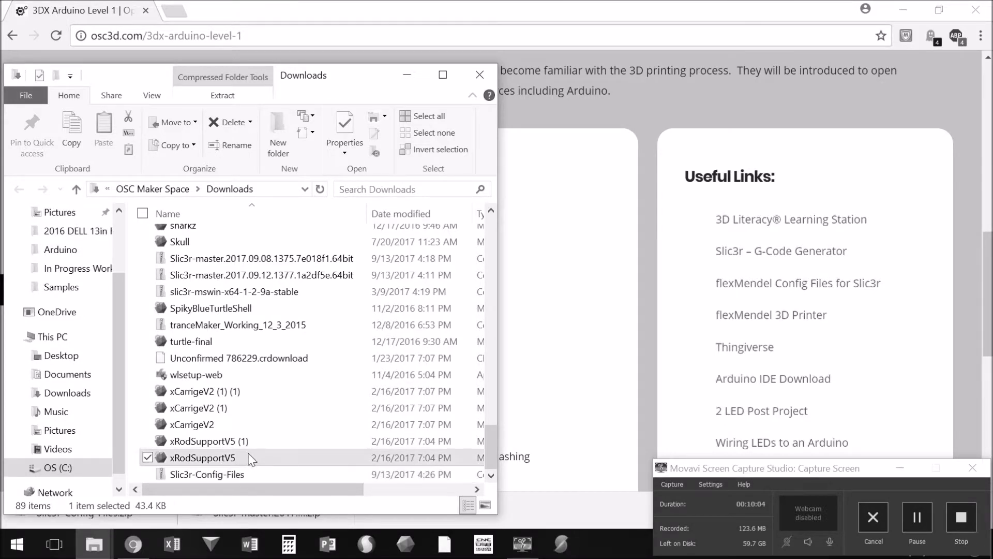
right_click(232, 472)
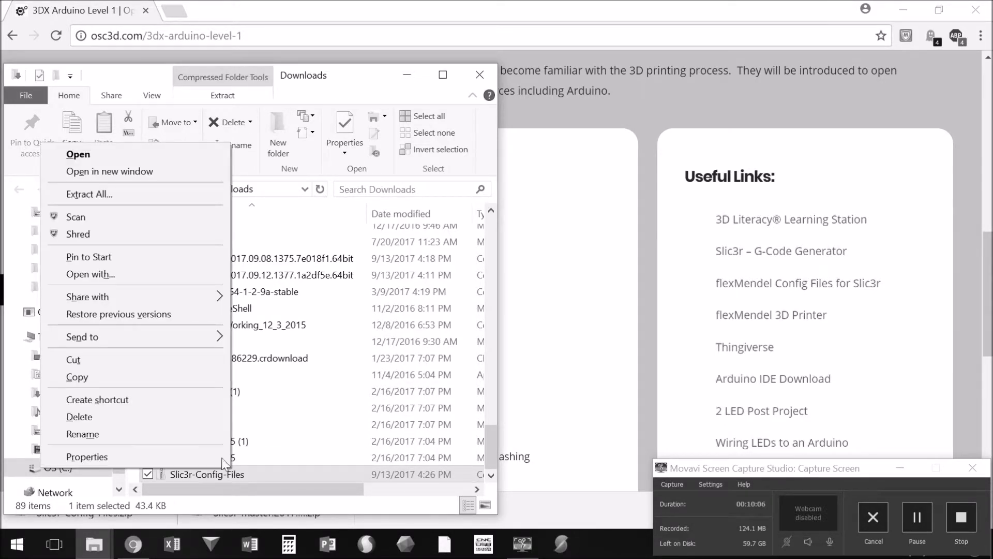
left_click(110, 197)
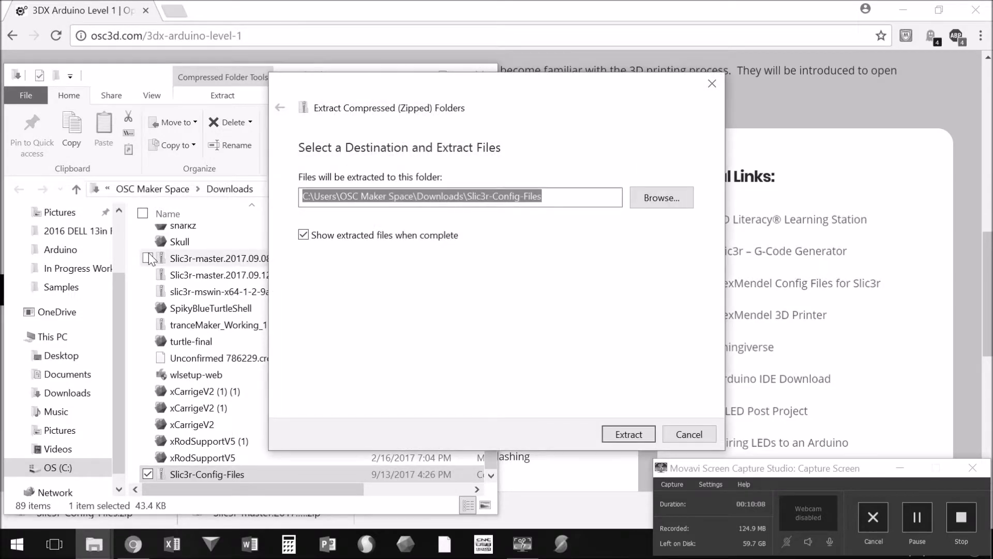
Create a new destination folder, typed 'Slic3r Con', inside Documents > Slic3r 1.3.0 MAIN FOLDER
left_click(674, 200)
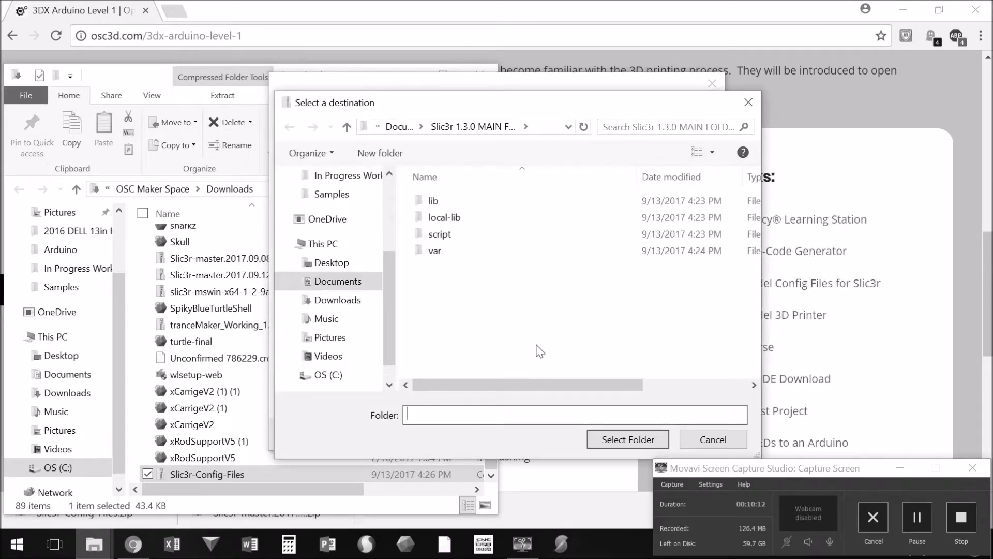
left_click(332, 283)
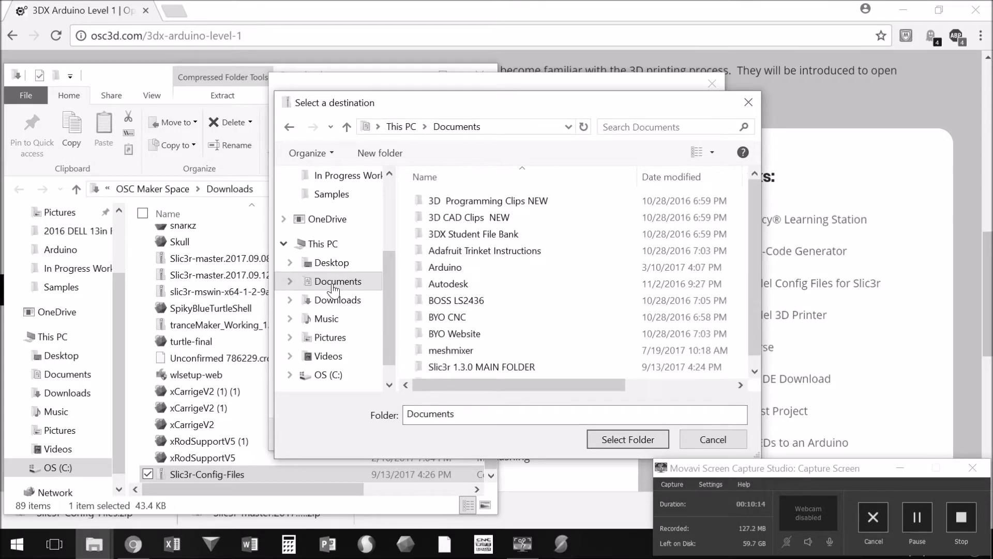
double_click(490, 366)
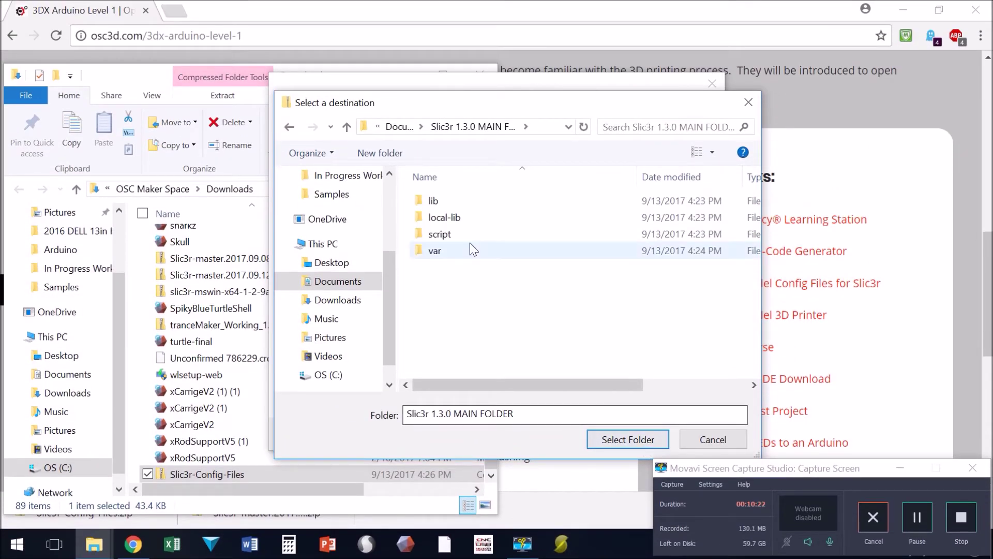
left_click(374, 153)
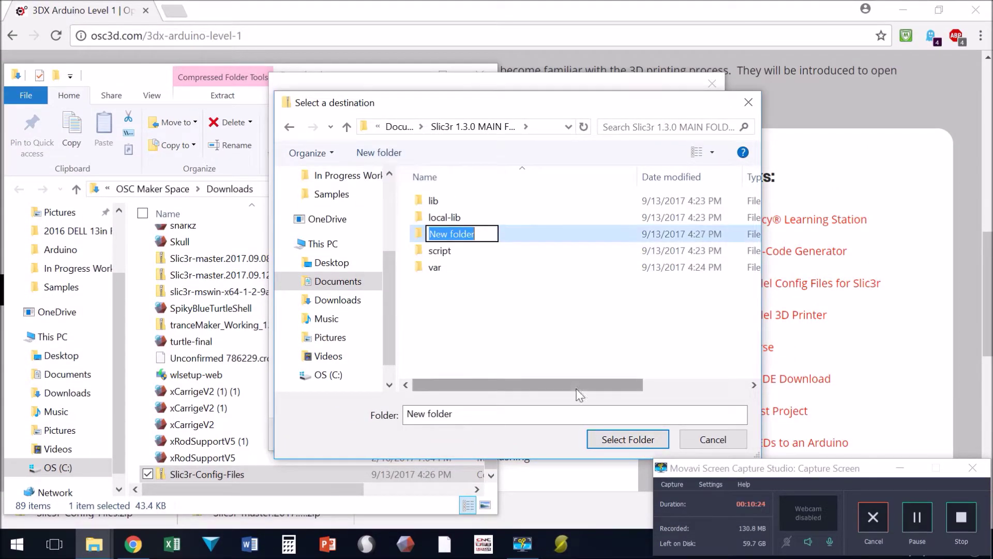
type("Slic3r ")
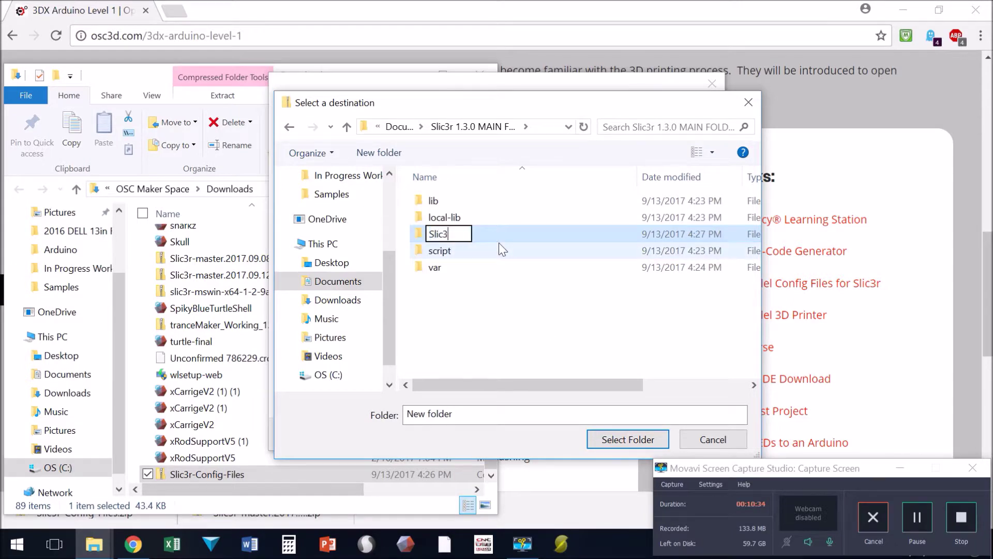
type("Con")
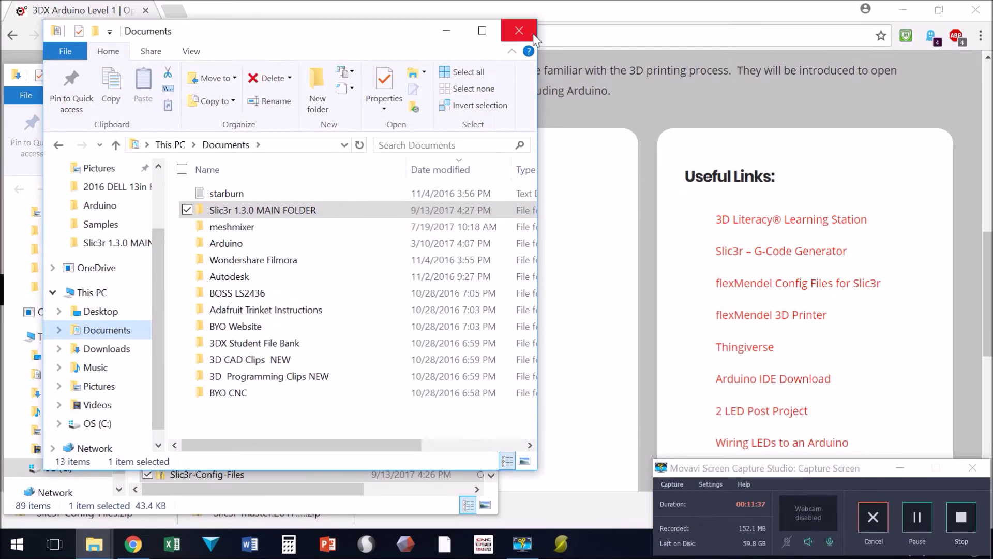
Close the Explorer and Chrome windows and run Slic3r past the security warning
left_click(534, 39)
left_click(487, 29)
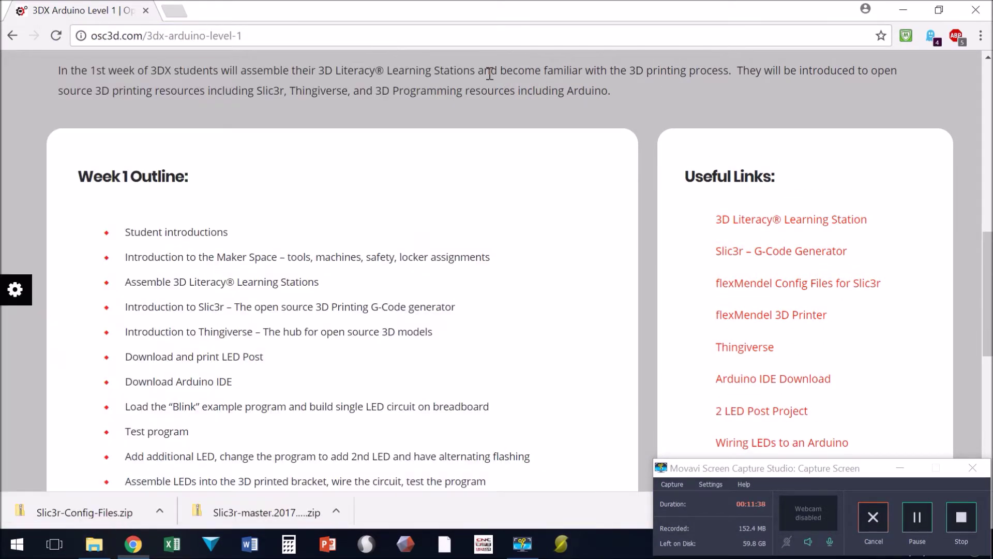
left_click(975, 10)
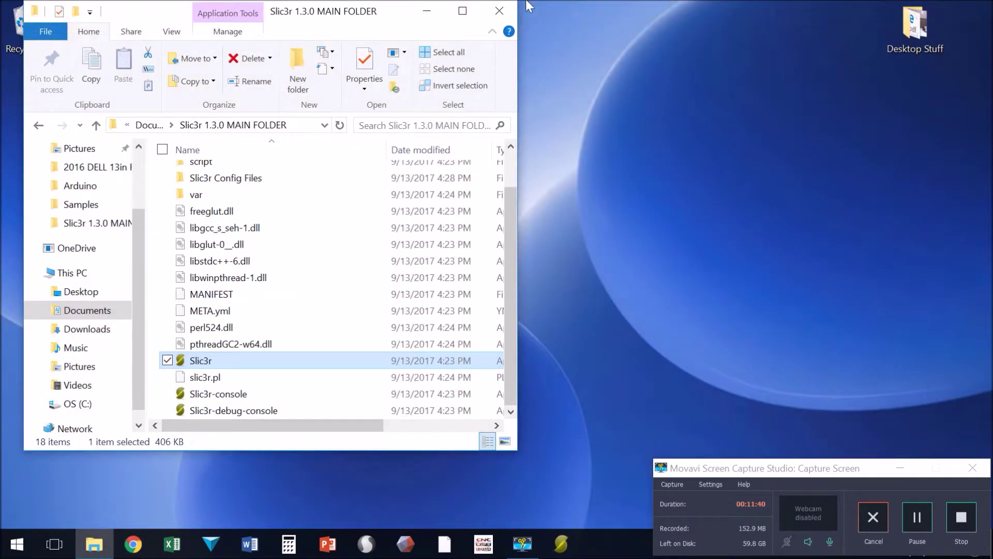
left_click(505, 12)
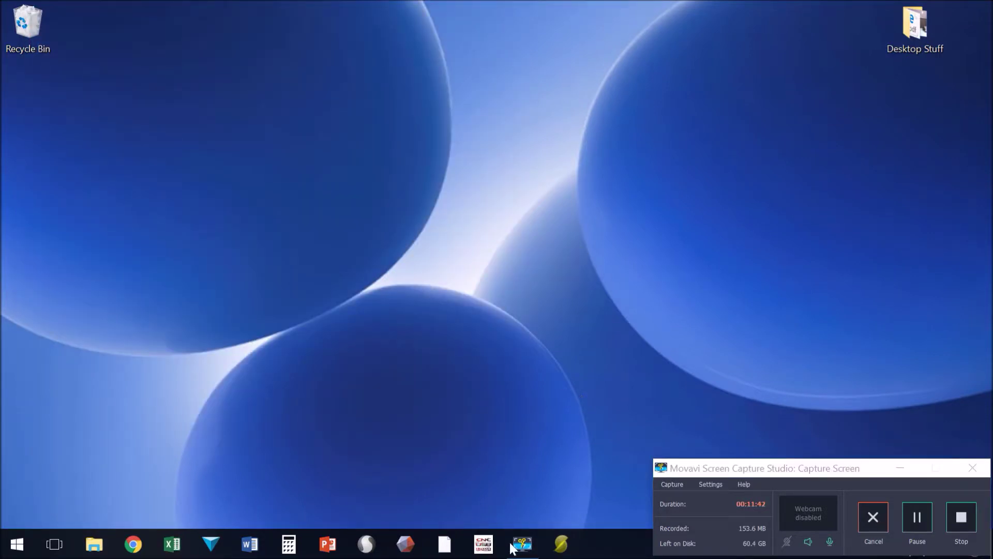
left_click(532, 295)
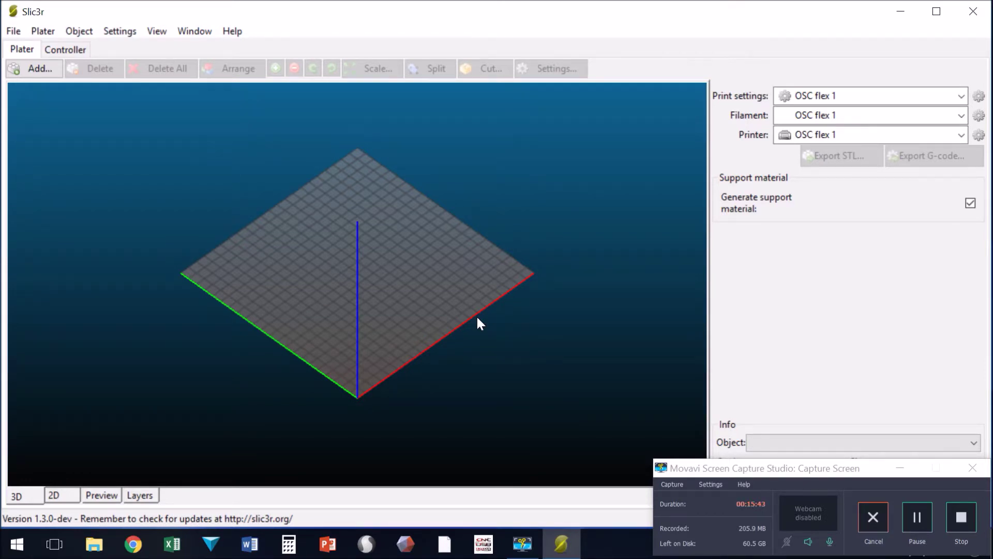
Load the OSC flex 1 - FirstLayerPractice config from Slic3r 1.3.0 MAIN FOLDER > Slic3r Config Files
left_click(14, 31)
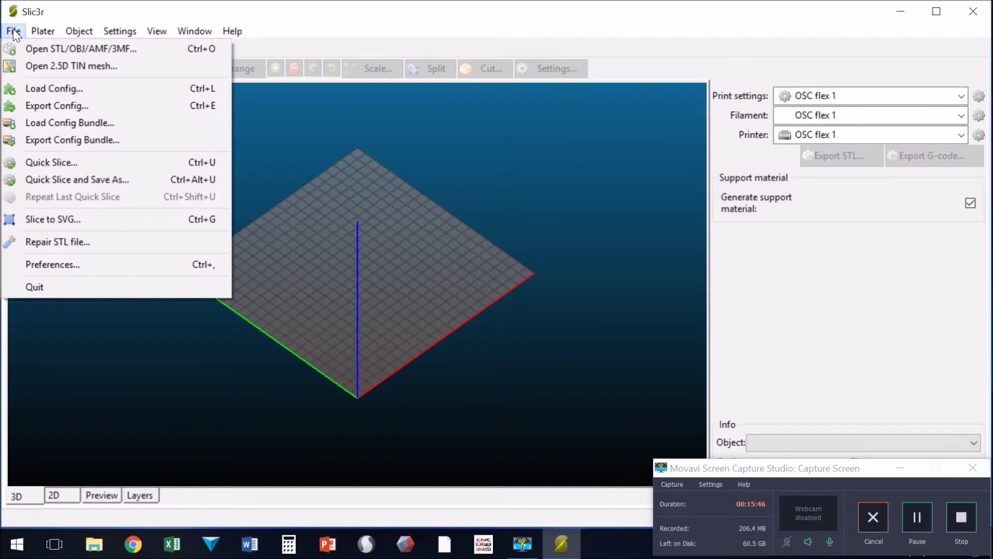
left_click(56, 87)
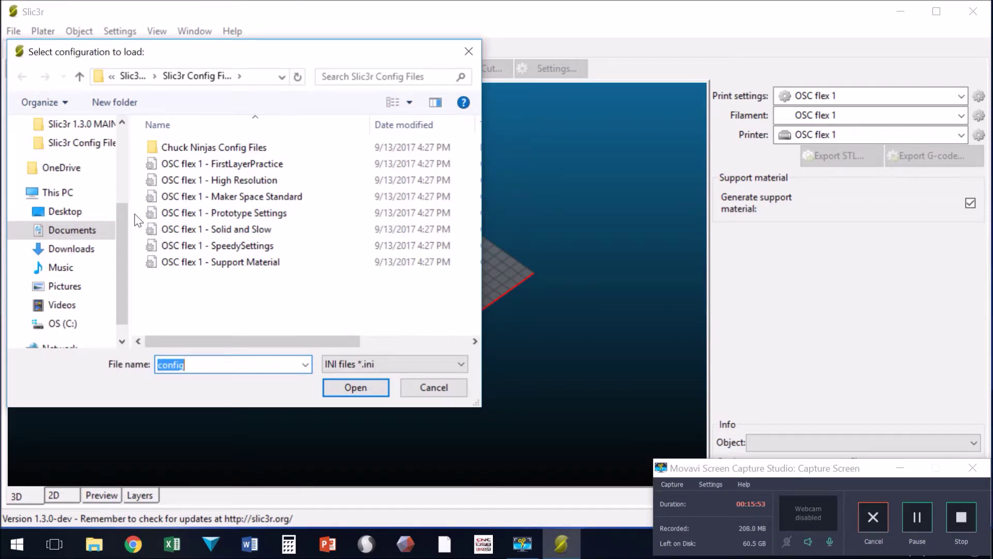
left_click(56, 234)
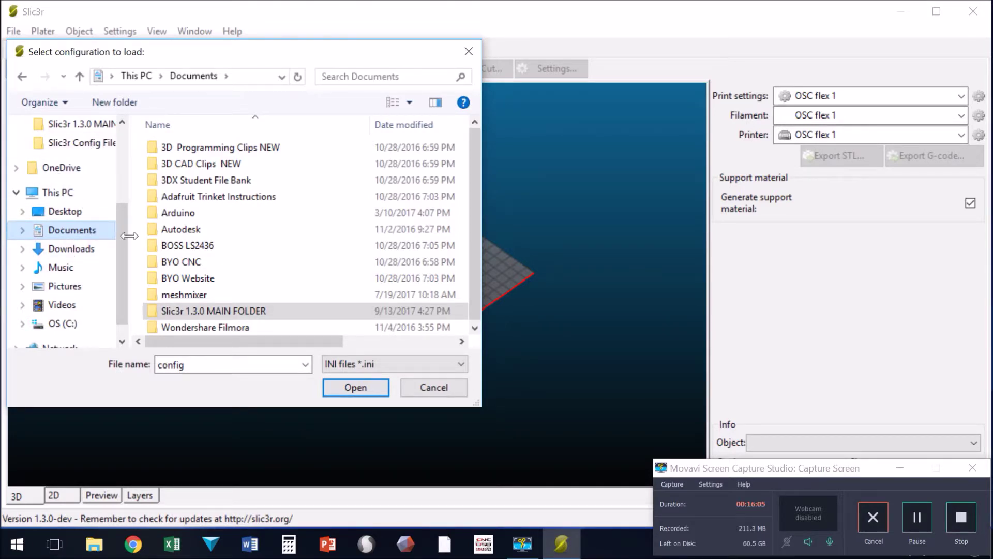
double_click(228, 312)
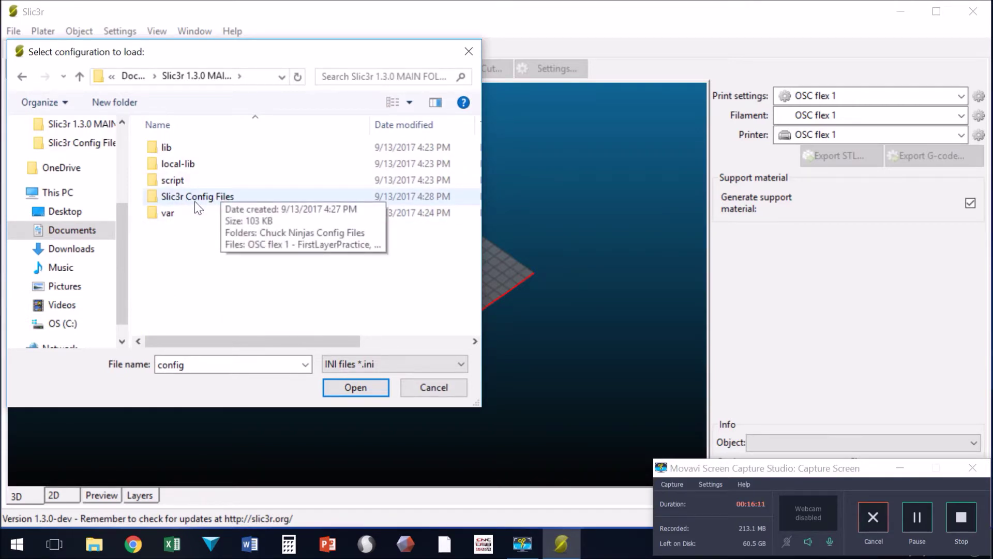
double_click(228, 195)
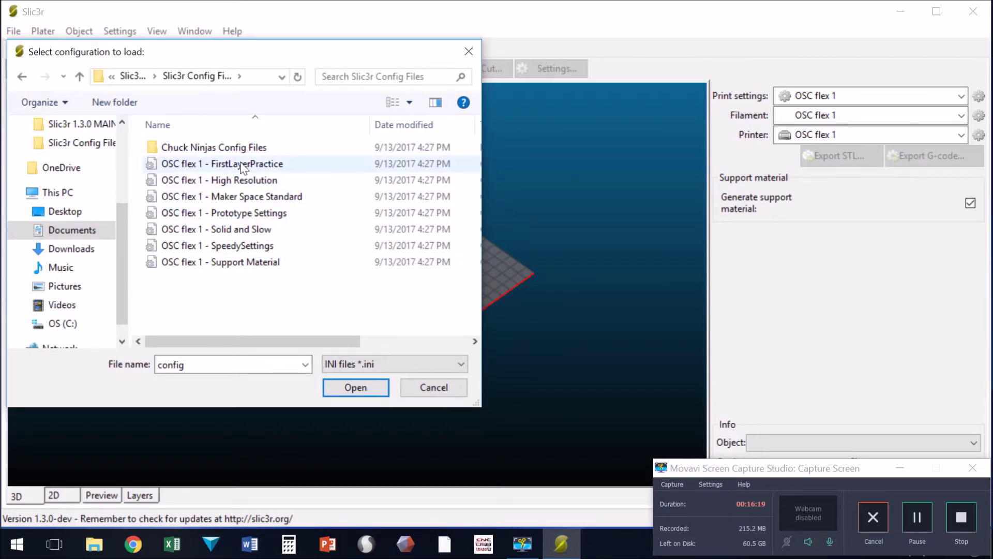
left_click(244, 164)
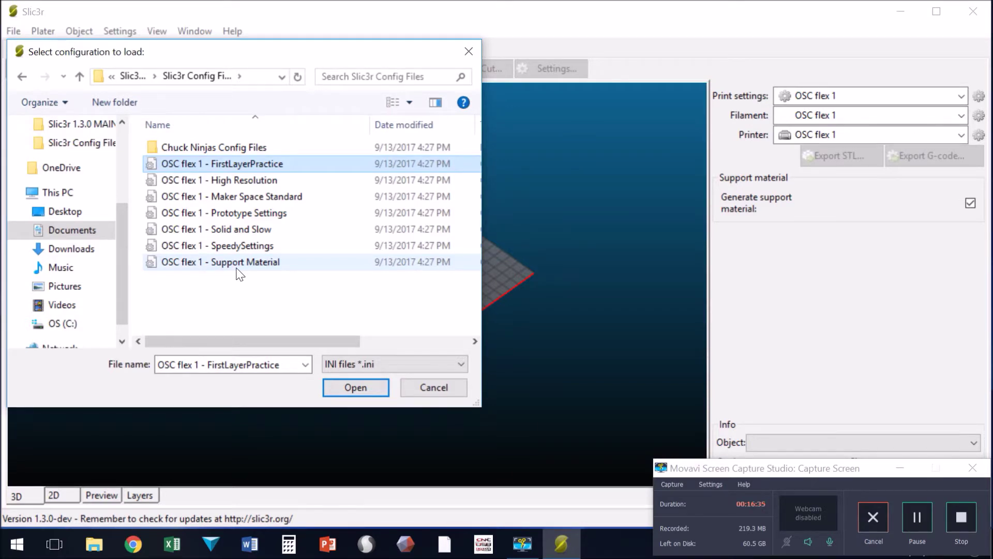
left_click(359, 389)
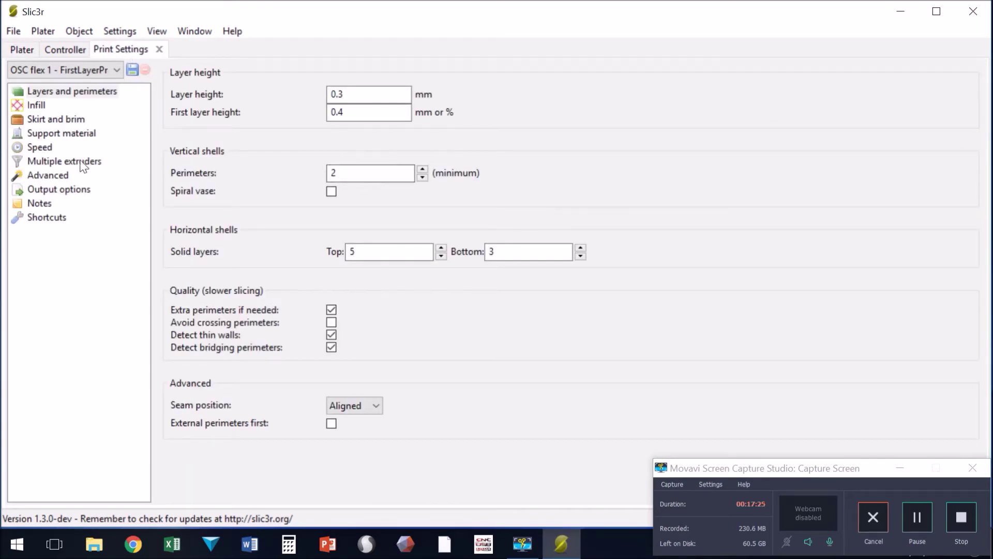
Save the print settings as preset 'OSC flex 1 - FirstLayerPractice' and go back to the Plater
left_click(131, 72)
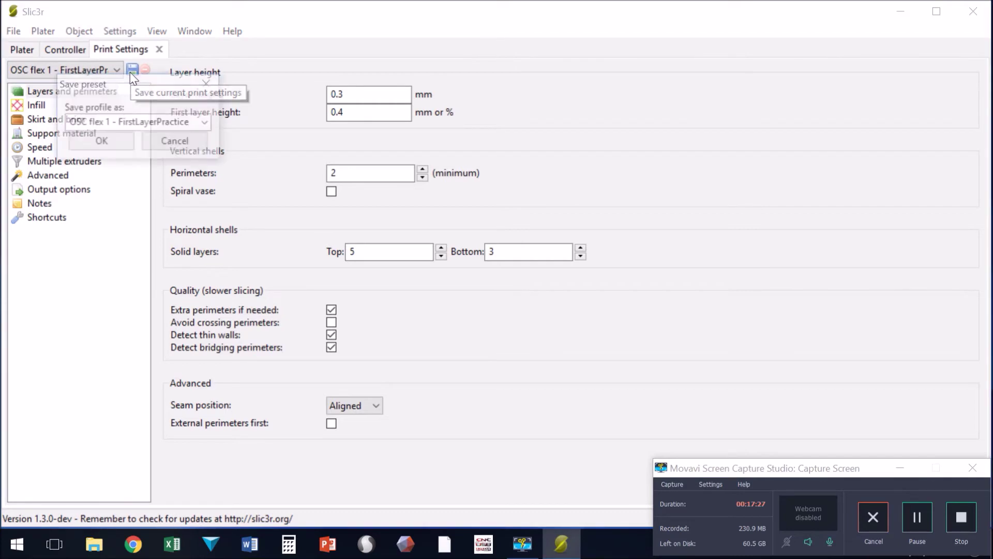
left_click(101, 141)
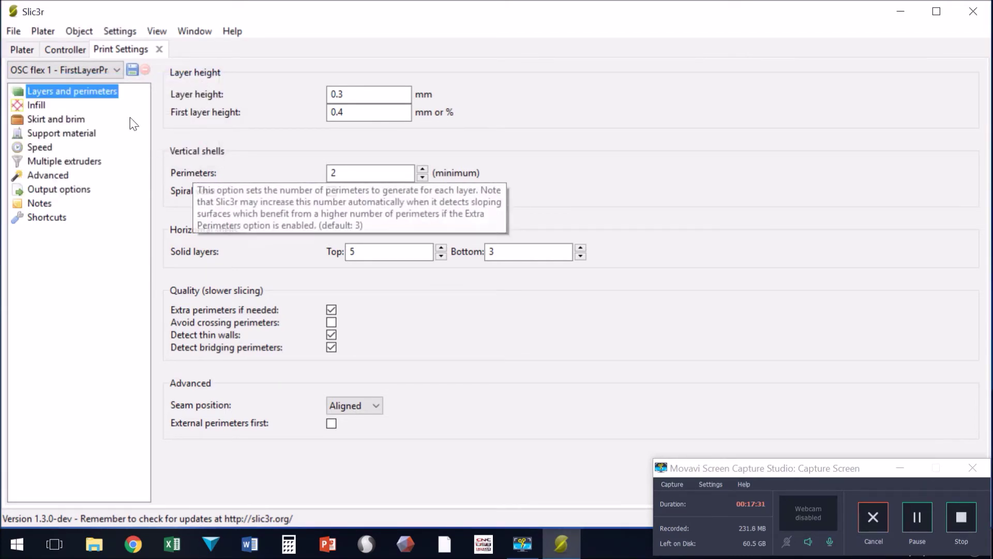
left_click(22, 50)
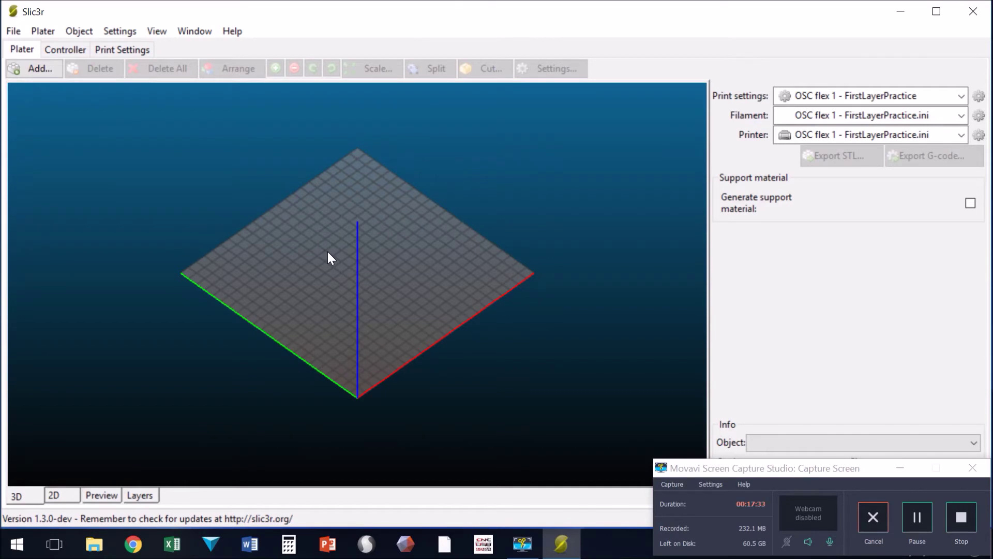
Save the filament settings as the OSC flex 1 - FirstLayerPractice preset
left_click(978, 115)
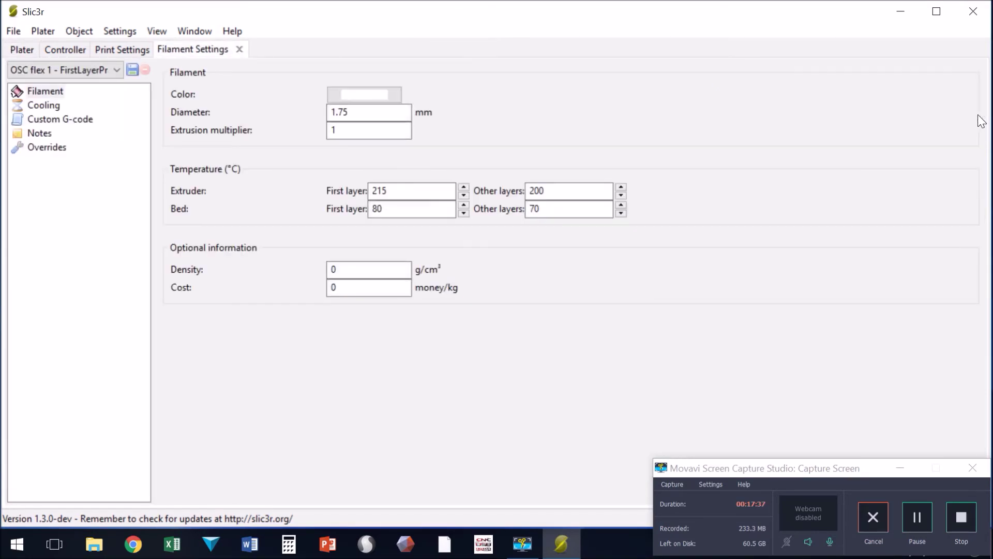
left_click(132, 69)
left_click(102, 144)
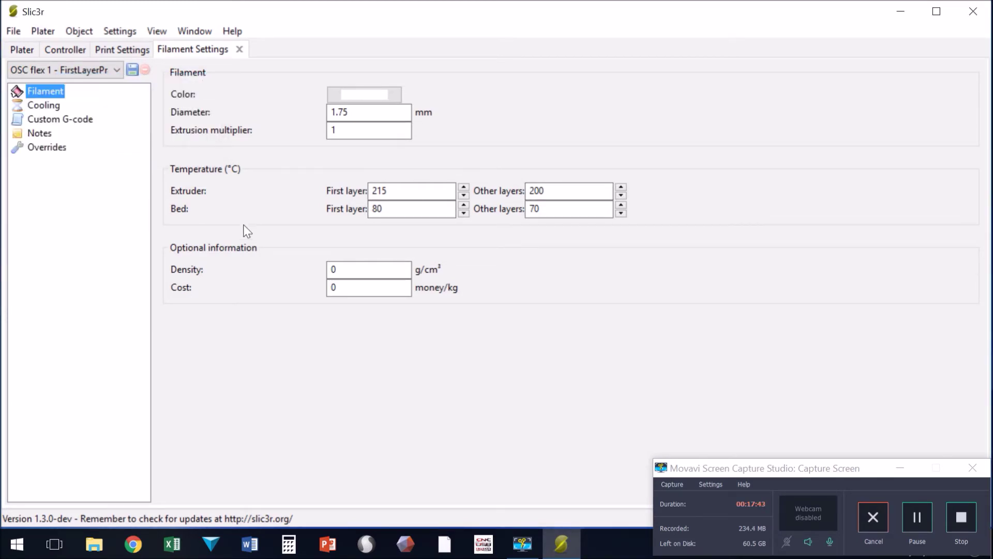
left_click(26, 49)
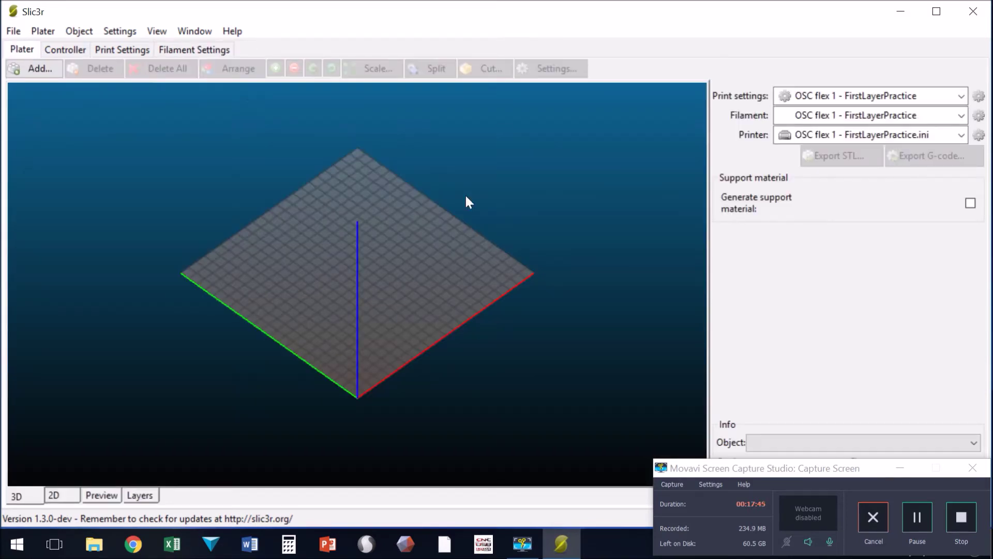
Save the printer settings as the OSC flex 1 - FirstLayerPractice preset, then close Slic3r
left_click(976, 136)
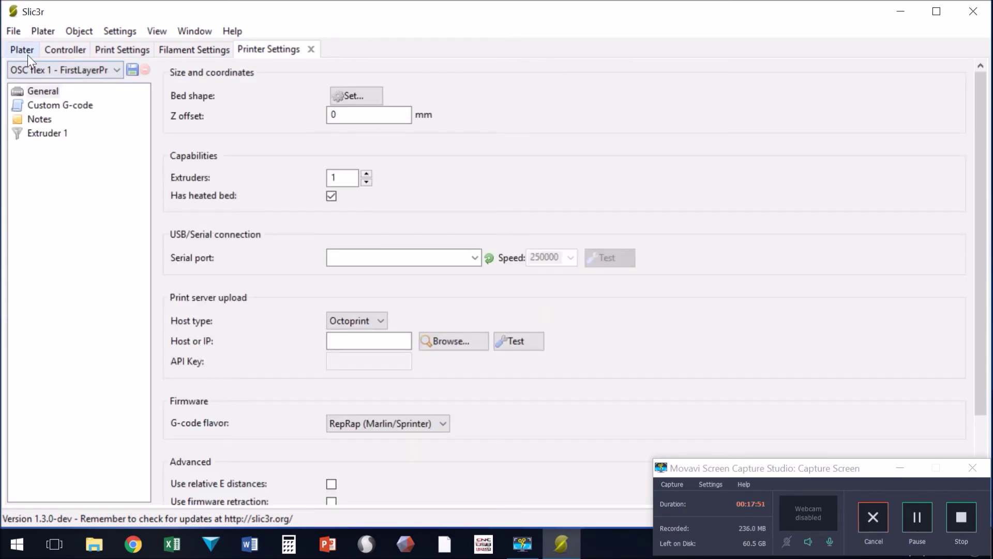
left_click(133, 69)
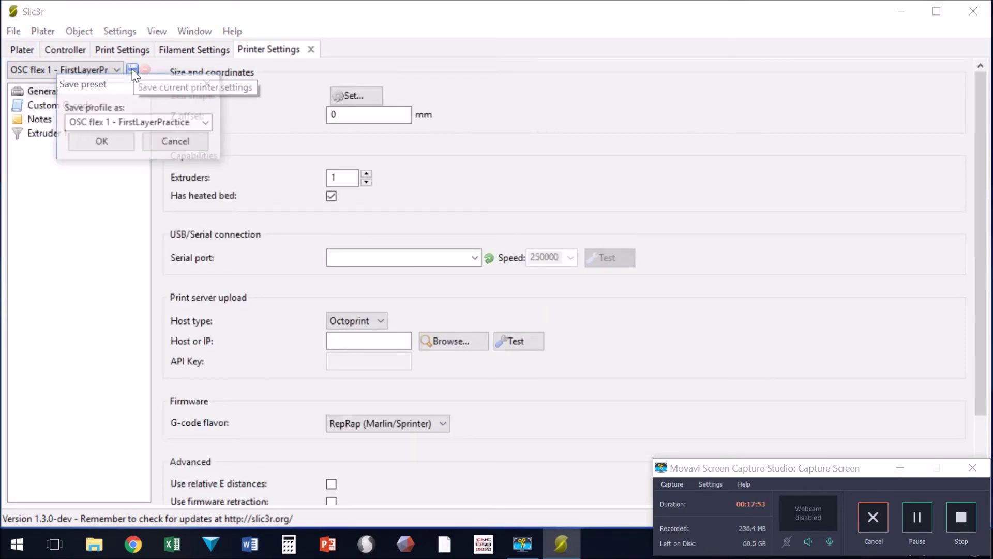
left_click(115, 149)
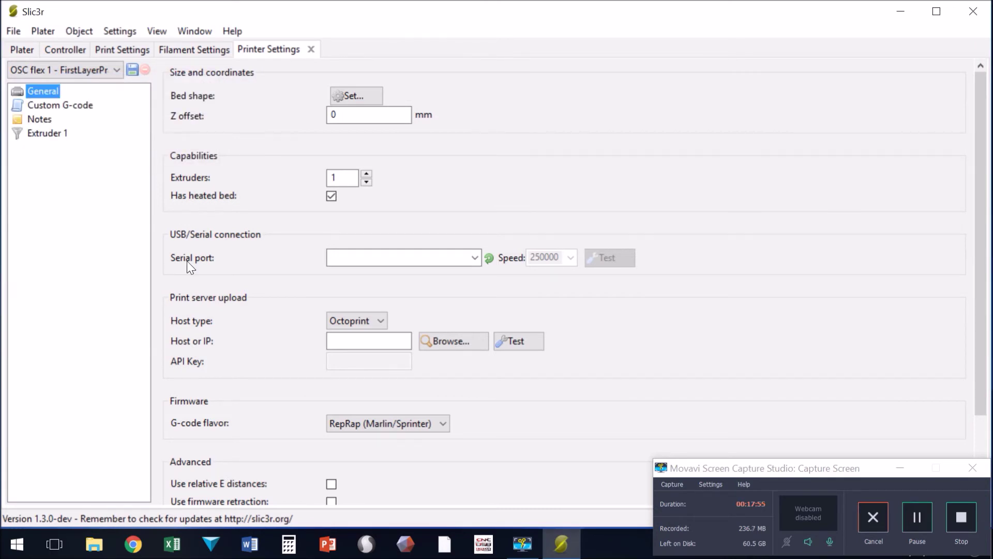
left_click(22, 49)
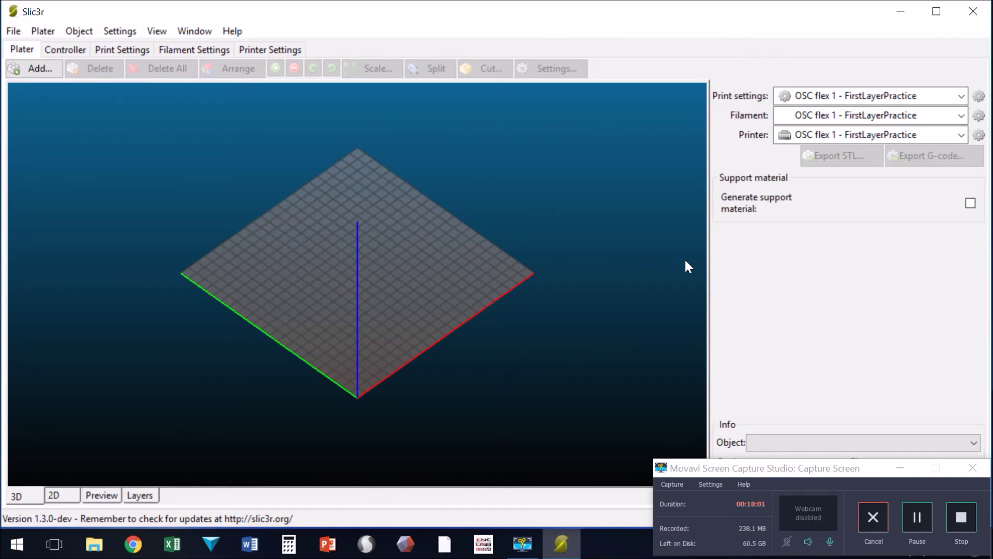
left_click(973, 11)
Relaunch Slic3r from the taskbar and allow it past the unverified-publisher security warning
left_click(532, 248)
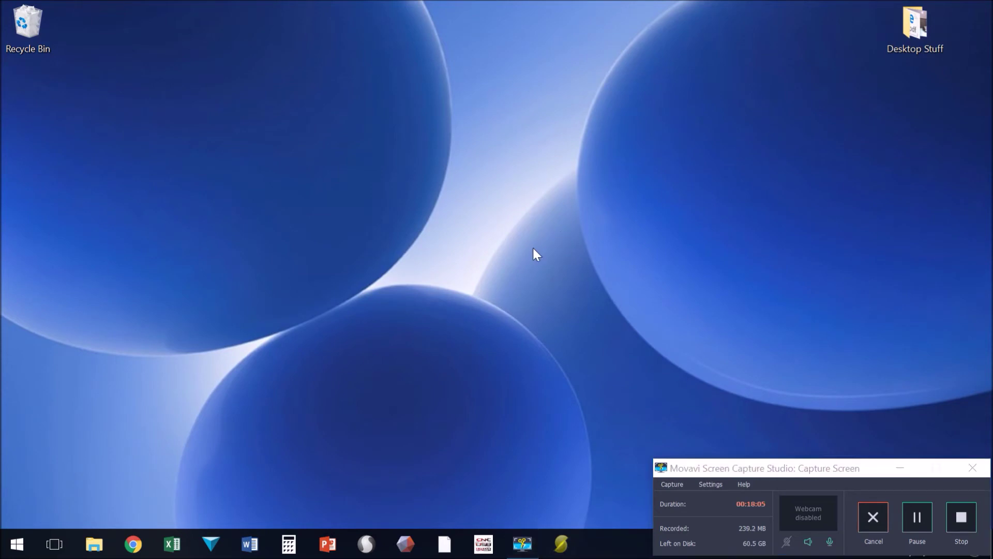
left_click(562, 543)
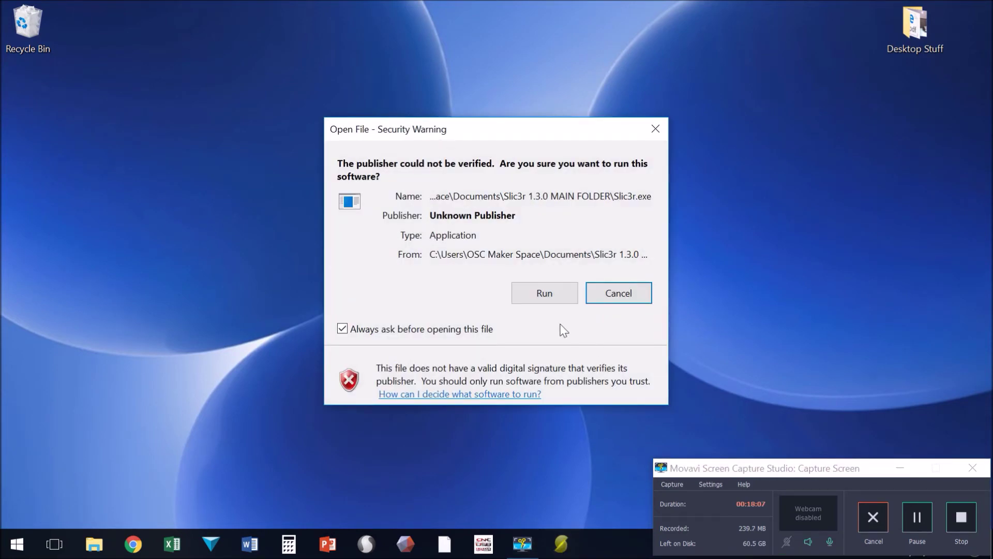
left_click(534, 291)
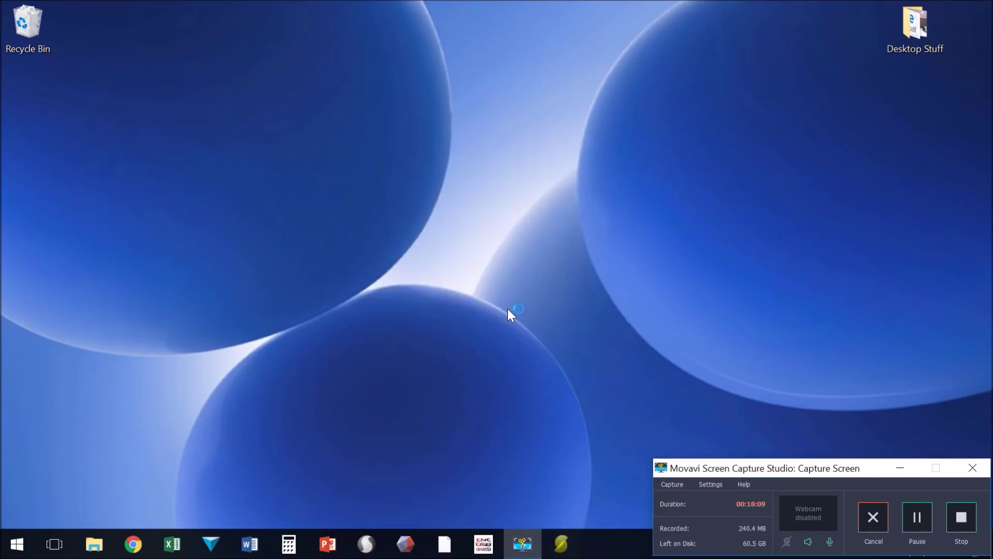